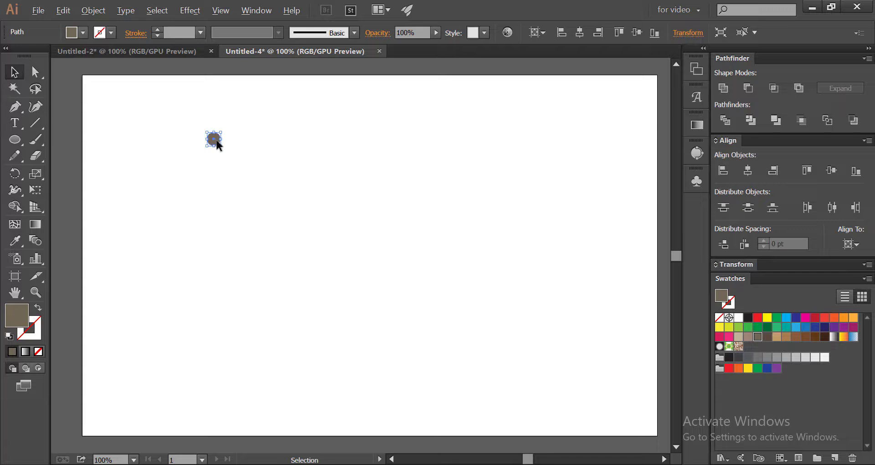
Duplicate the small circle horizontally at even spacing until a row of 25 circles reaches nearly to the artboard's right edge.
left_click_drag(217, 141, 234, 141)
key("ctrl+d")
key("ctrl+d")
key("ctrl+d")
key("ctrl+d")
key("ctrl+d")
key("ctrl+d")
key("ctrl+d")
key("ctrl+d")
key("ctrl+d")
key("ctrl+d")
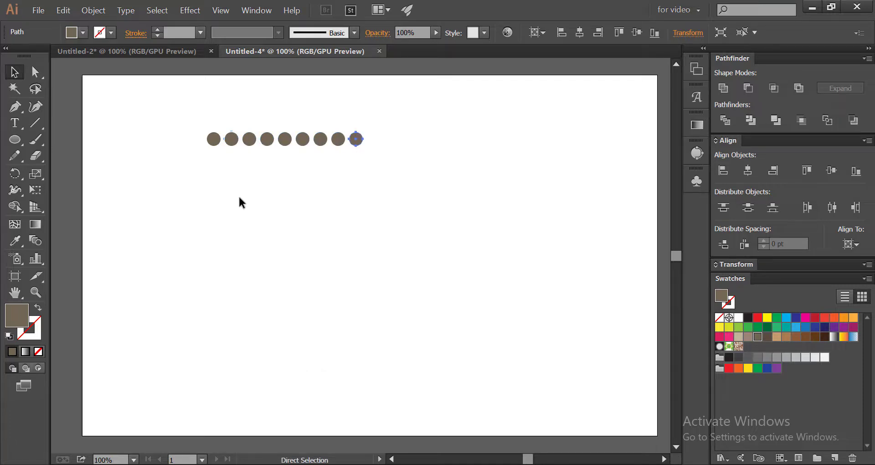
key("ctrl+d")
key("ctrl+d")
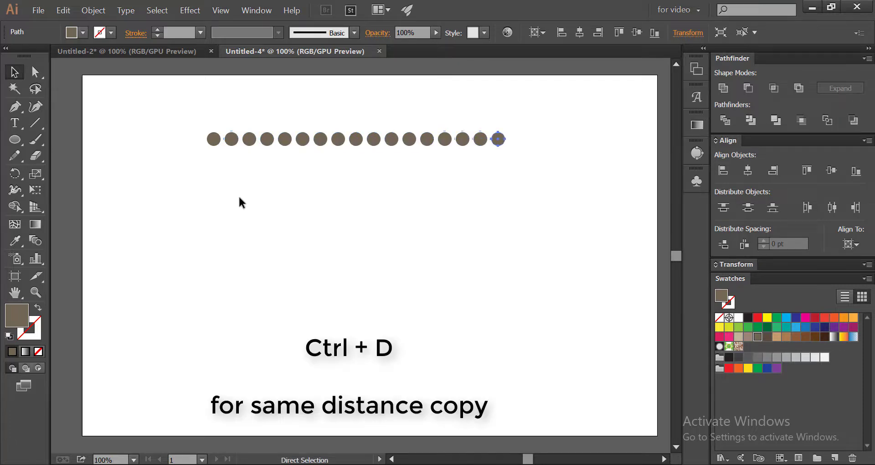
key("ctrl+d")
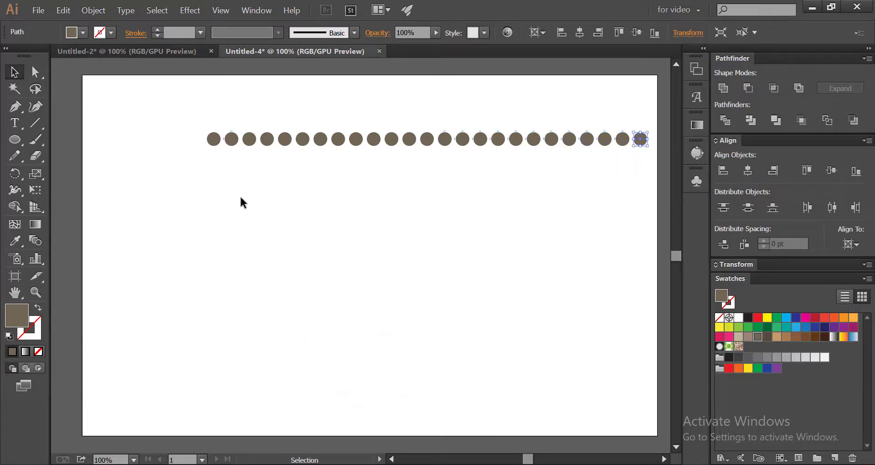
Group all the circles in the row into one object.
left_click_drag(160, 122, 653, 187)
right_click(488, 137)
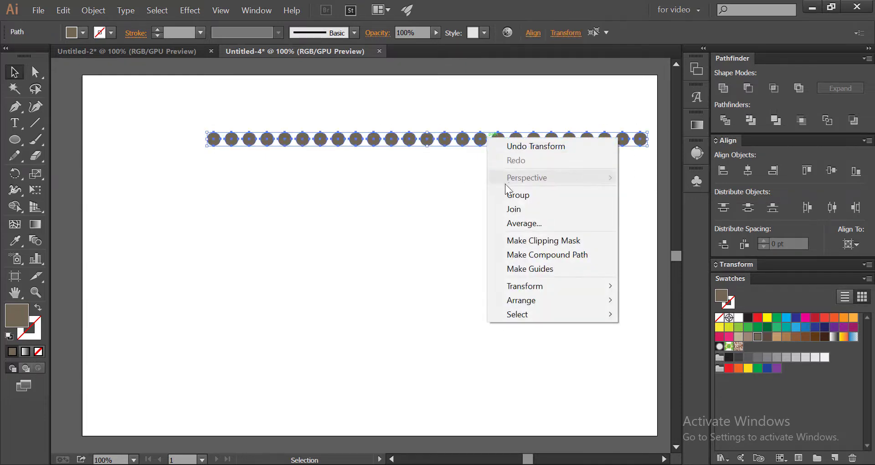
left_click(511, 197)
left_click(281, 208)
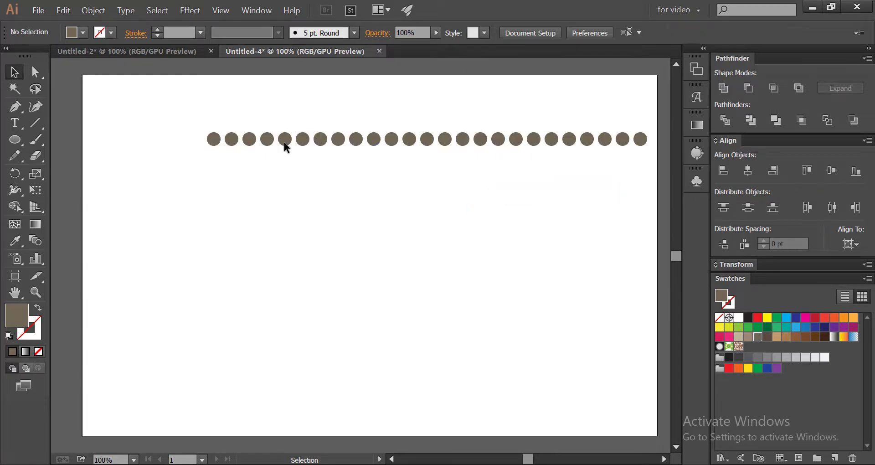
Copy the circle row about 22 pt right and 30 pt down, repeating the offset copy until there are 21 staggered rows.
left_click(283, 139)
left_click_drag(283, 140, 293, 154)
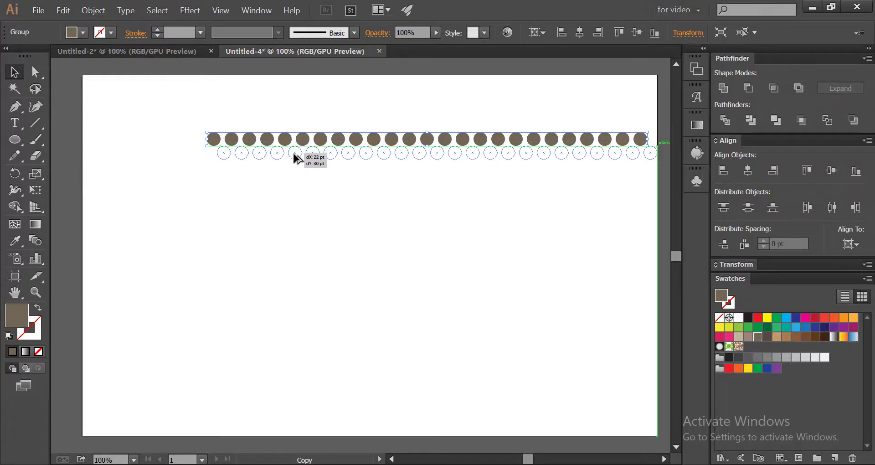
left_click_drag(294, 154, 294, 155)
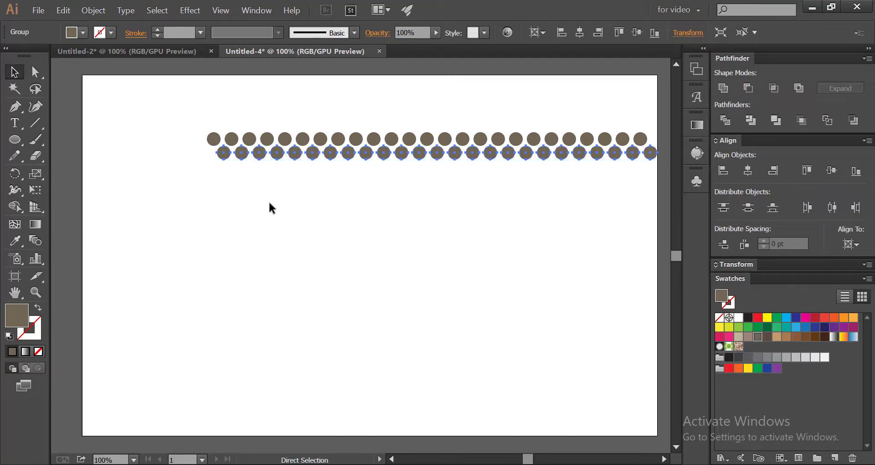
key("ctrl+d")
key("ctrl+d")
key("ctrl+d")
key("ctrl+d")
key("ctrl+d")
key("ctrl+d")
key("ctrl+d")
key("ctrl+d")
key("ctrl+d")
key("ctrl+d")
key("ctrl+d")
key("ctrl+d")
key("ctrl+d")
key("ctrl+d")
key("ctrl+d")
key("ctrl+d")
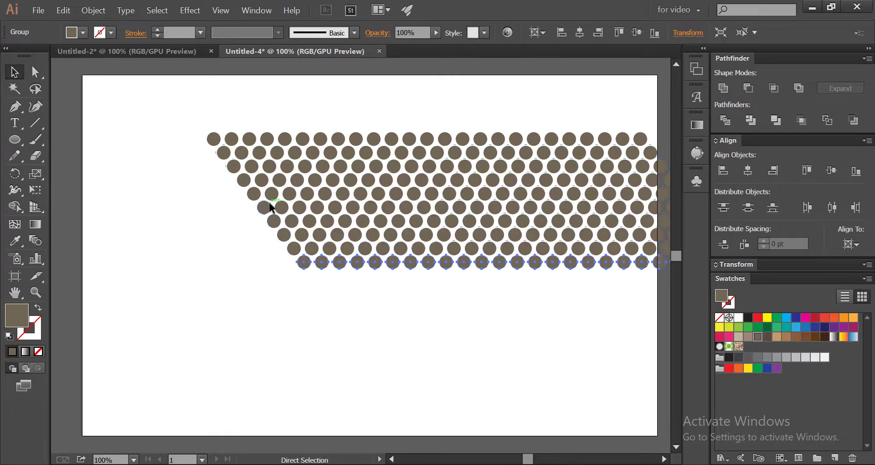
key("ctrl+d")
key("ctrl+d")
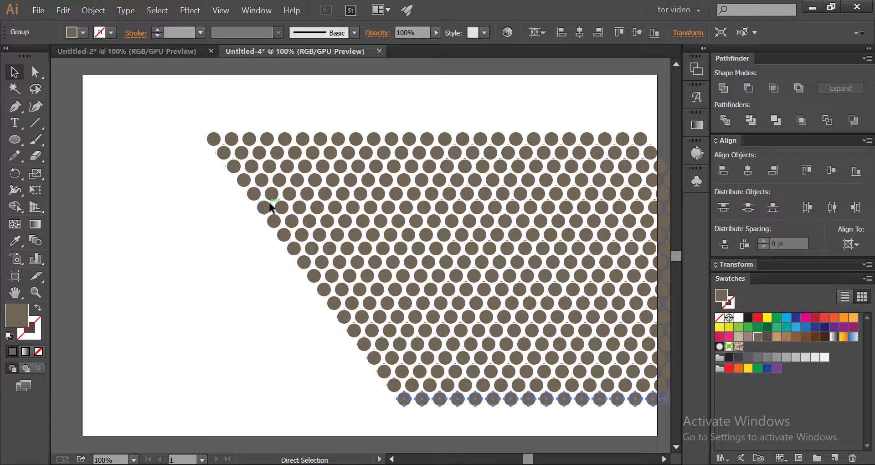
key("ctrl+d")
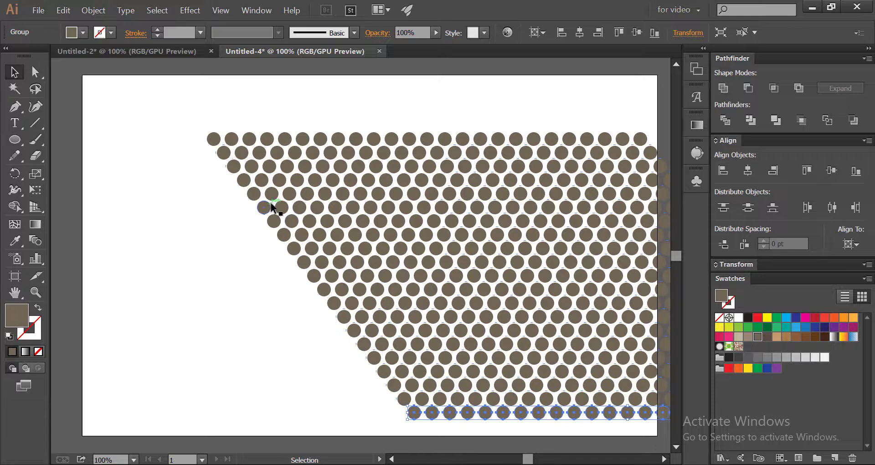
Group all the staggered circle rows into a single dot pattern.
left_click(142, 124)
left_click_drag(163, 114, 467, 421)
right_click(392, 225)
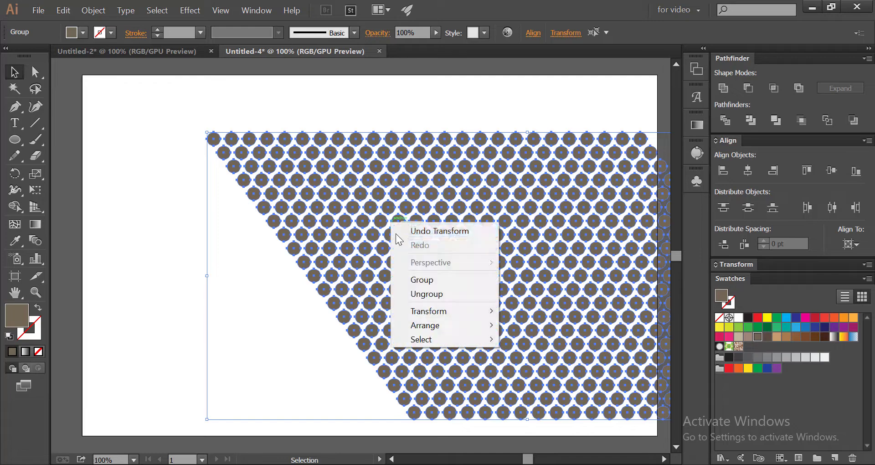
left_click(405, 280)
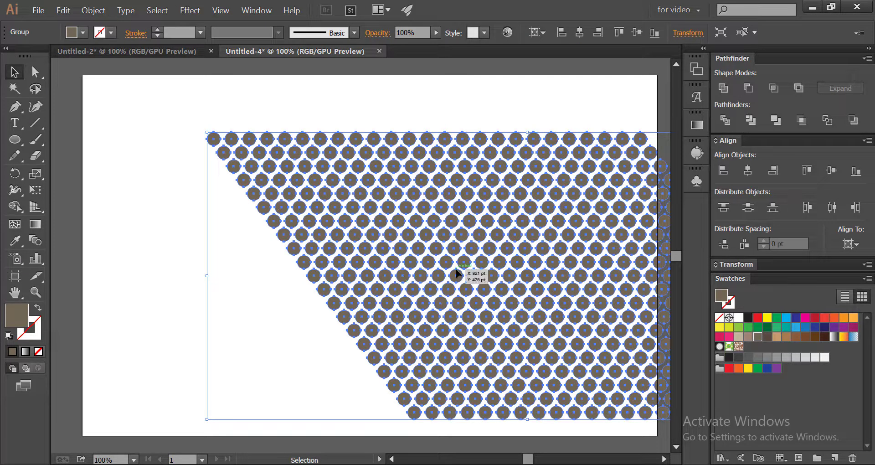
Shift the dot pattern left over the artboard edge and place a copy to its right so the dots continue across the artboard.
left_click_drag(447, 263, 285, 221)
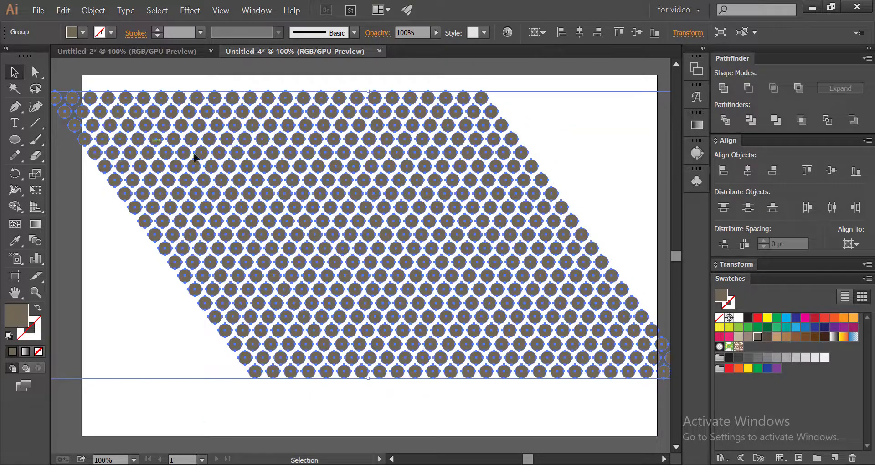
key("ctrl")
key("ctrl")
key("ctrl+minus")
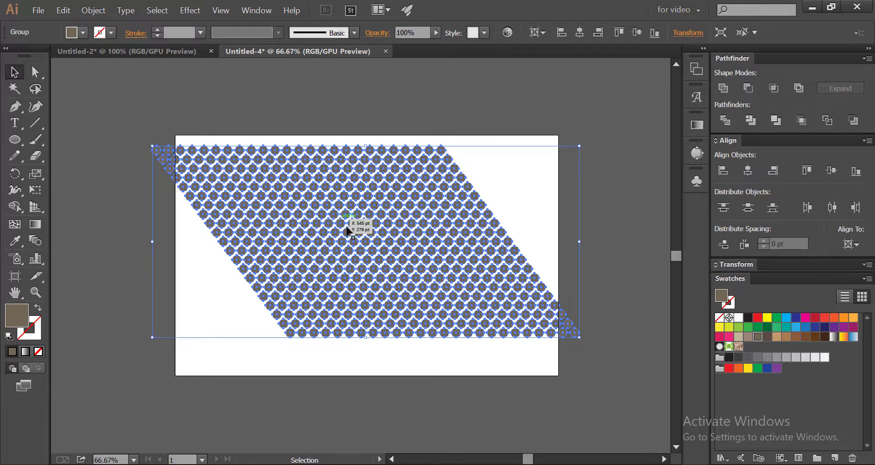
left_click_drag(365, 248, 609, 239)
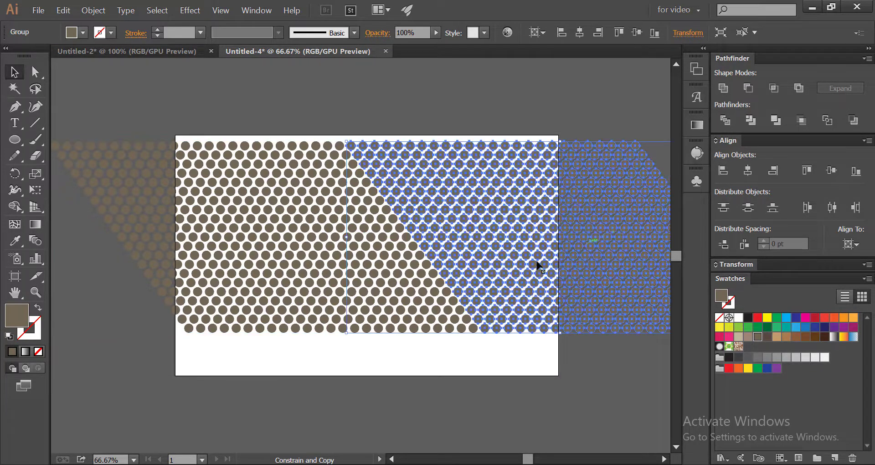
Group the two dot pattern halves and move the combined pattern up to the upper part of the artboard.
left_click(379, 347)
key("ctrl+a")
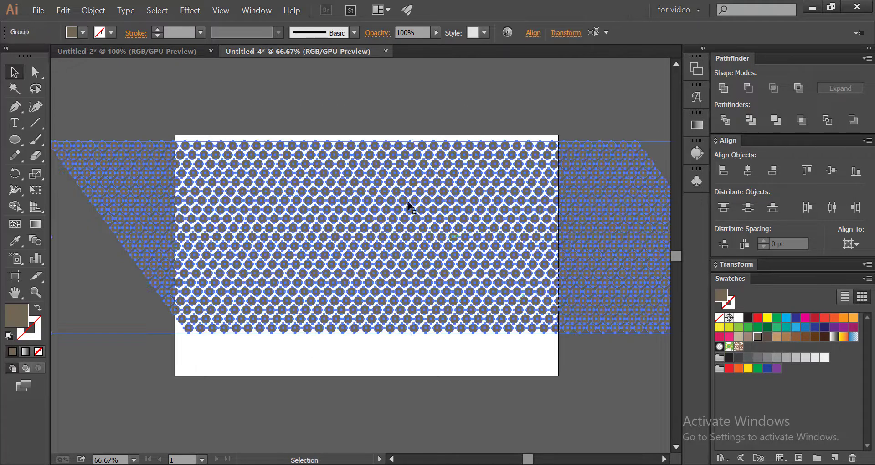
right_click(384, 187)
left_click(404, 247)
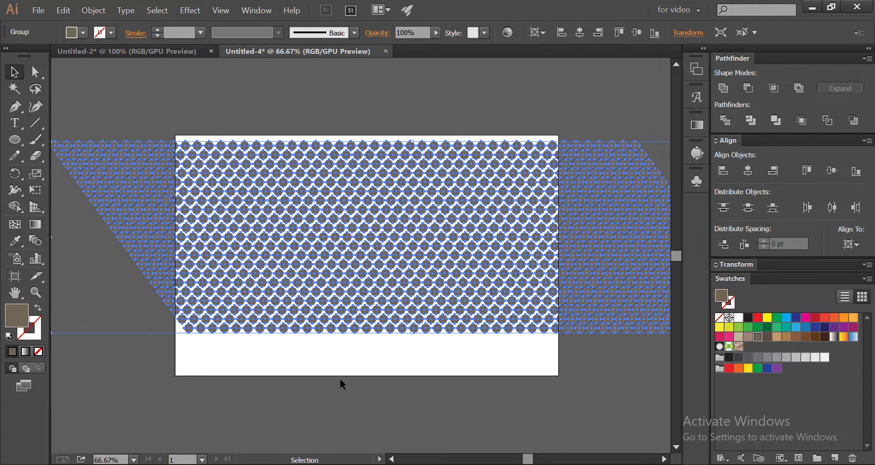
left_click(339, 377)
left_click_drag(280, 255, 263, 176)
key("ctrl+shift+a")
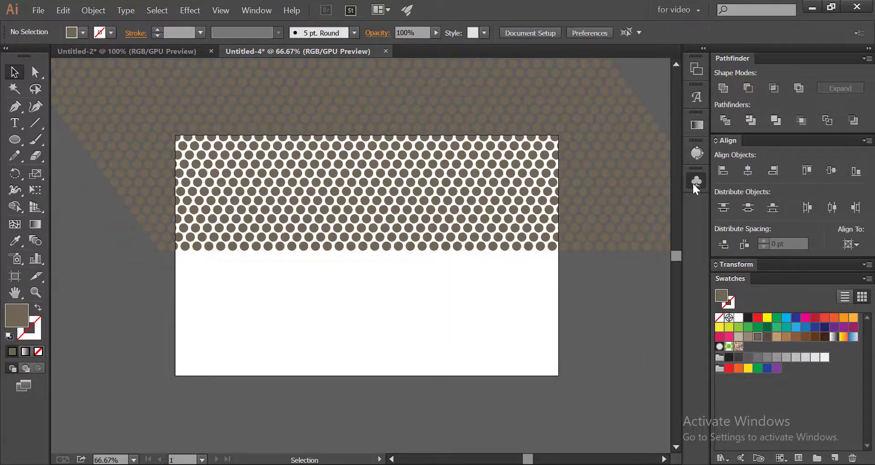
Save the dot pattern as a Movie Clip symbol and delete the pattern artwork from the artboard.
left_click(696, 181)
left_click_drag(266, 139, 568, 215)
left_click(427, 325)
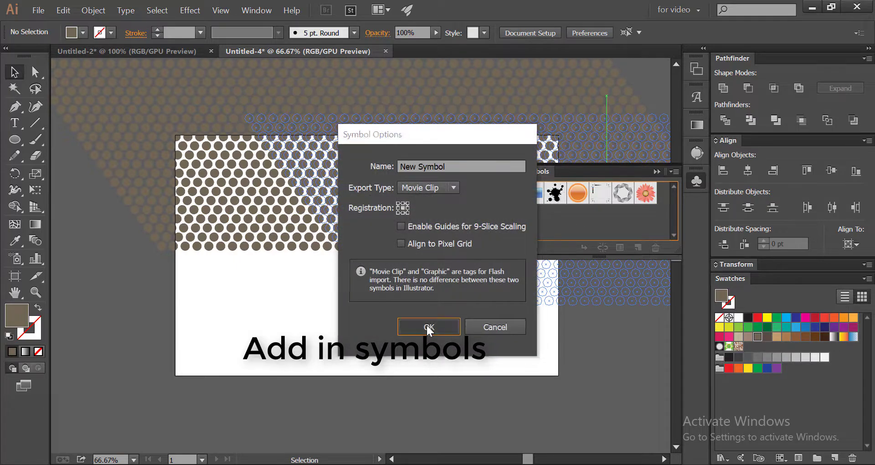
left_click_drag(366, 211, 360, 292)
key("Delete")
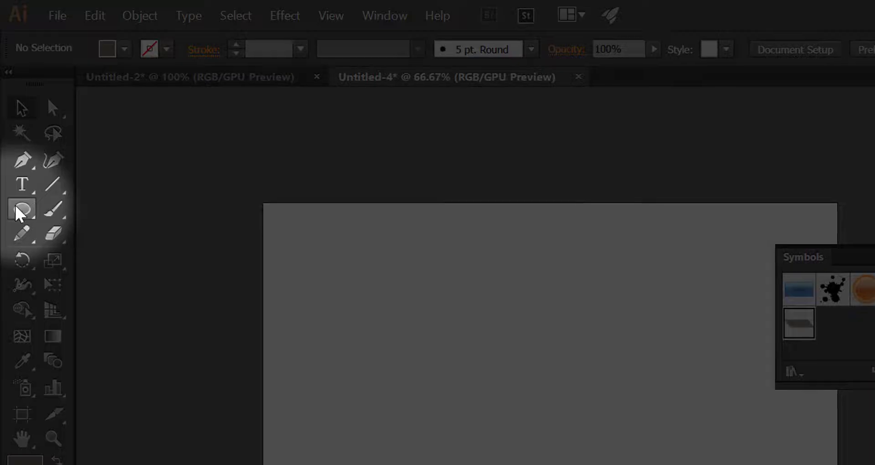
Draw a large circle in the upper left part of the artboard and collapse the symbol library.
left_click(15, 139)
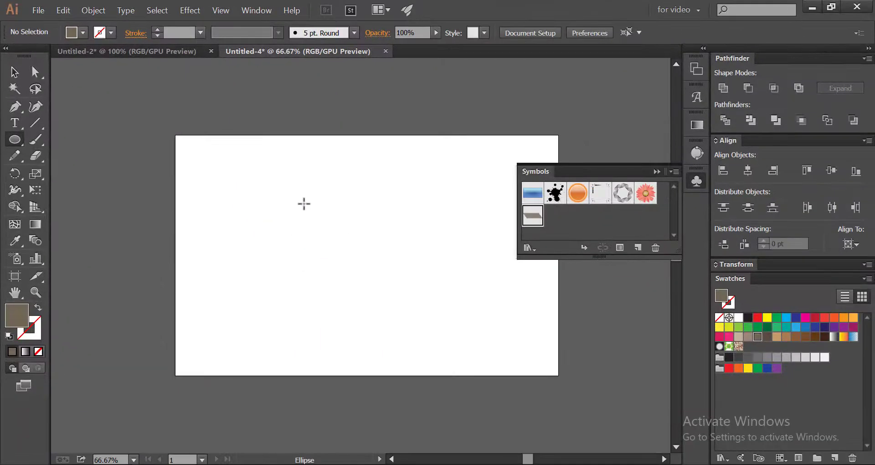
left_click_drag(455, 305, 469, 331)
left_click_drag(312, 221, 358, 279)
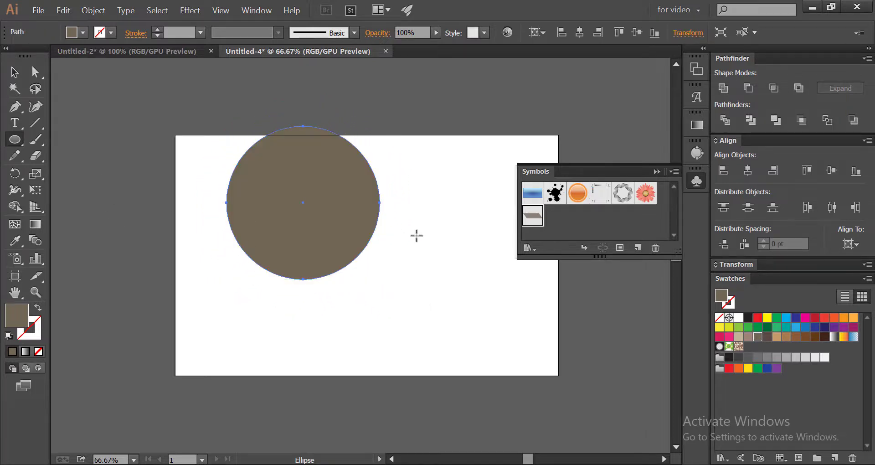
left_click(696, 181)
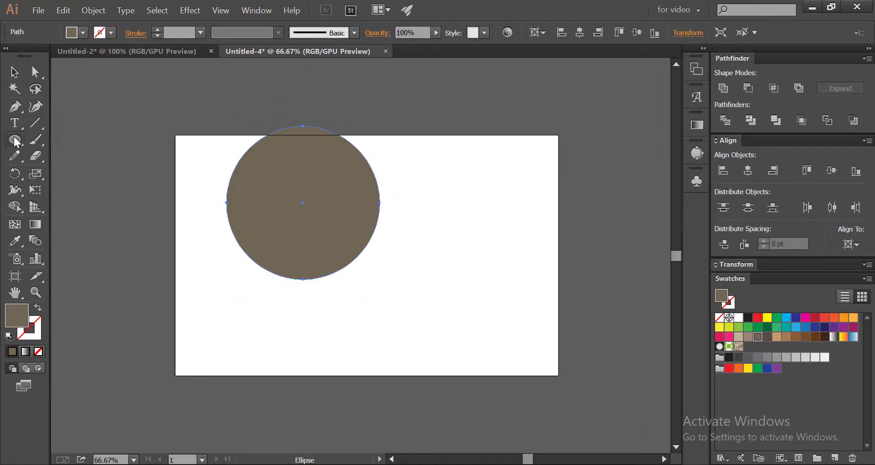
Draw a rectangle over the left half of the circle and subtract it with Minus Front to leave a semicircle.
left_click_drag(15, 141, 68, 139)
left_click_drag(201, 113, 303, 295)
left_click(14, 72)
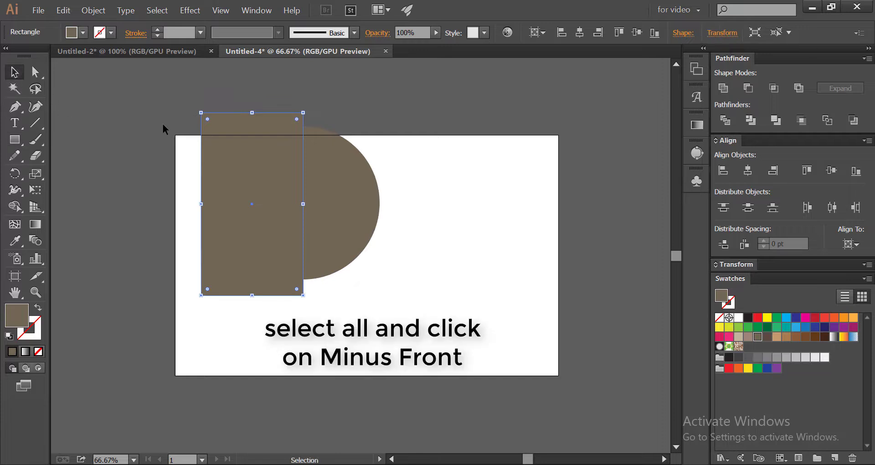
left_click(184, 97)
left_click_drag(184, 97, 350, 346)
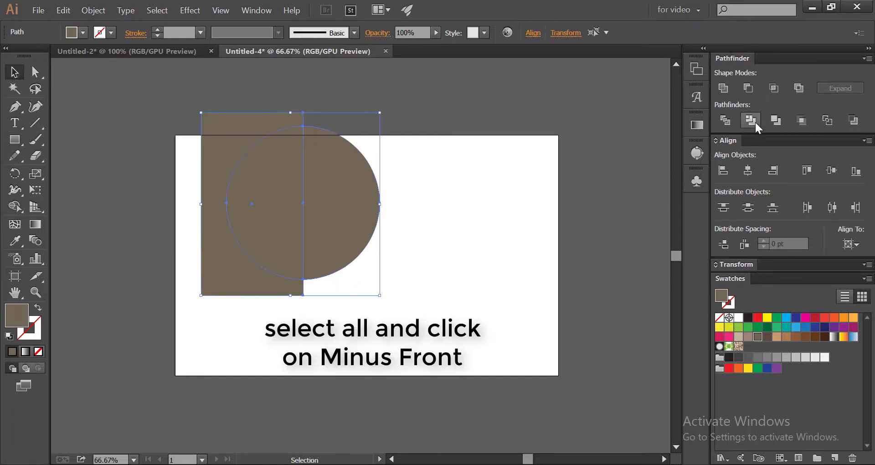
left_click(748, 89)
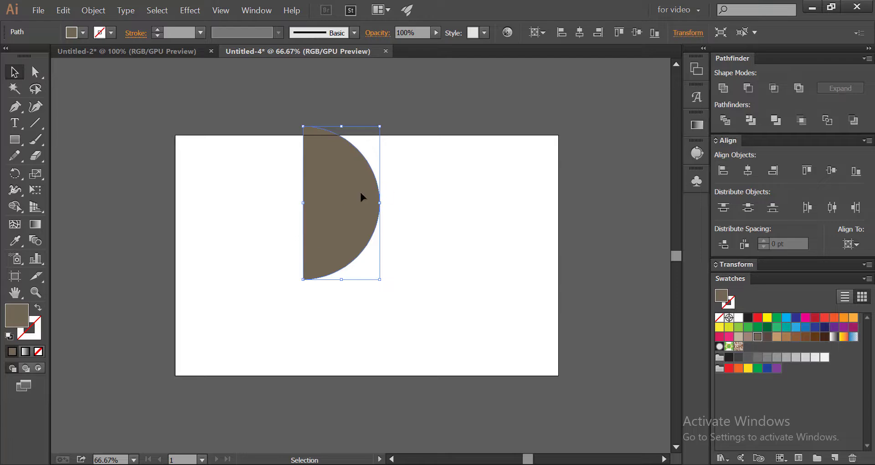
Move the semicircle to the right side of the artboard and start a 3D Revolve effect on it with preview on.
left_click_drag(359, 188, 513, 206)
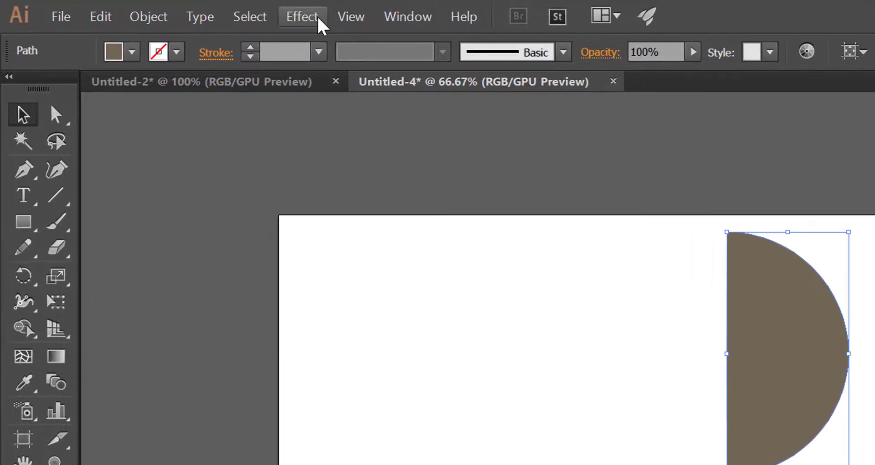
left_click(322, 25)
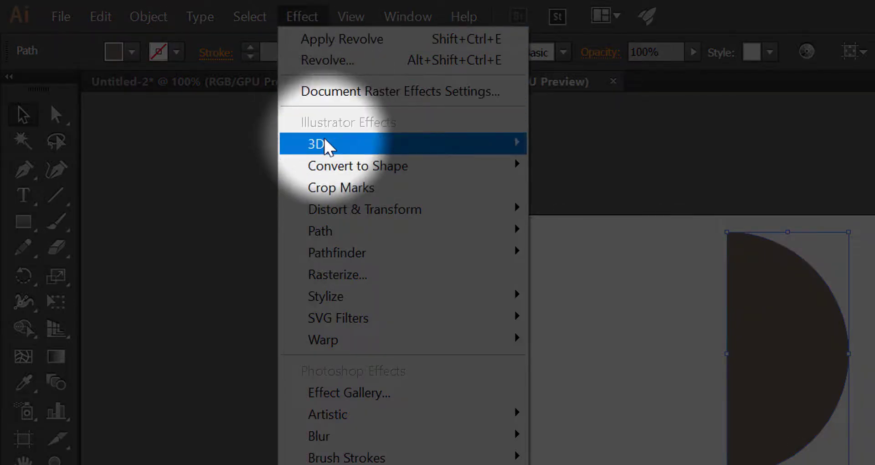
mouse_move(486, 145)
left_click(575, 168)
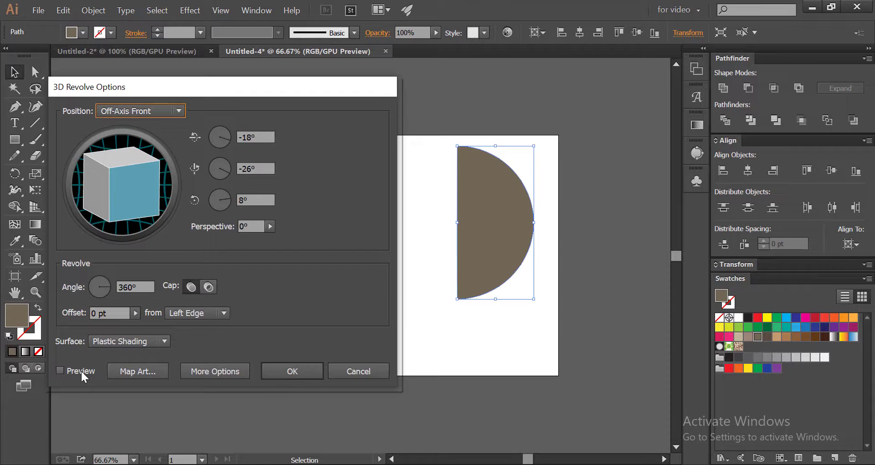
left_click(81, 370)
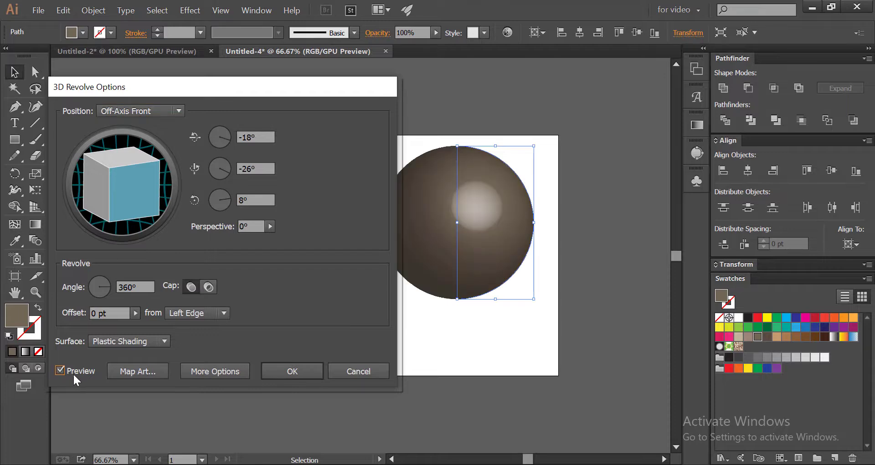
Map the dot pattern symbol New Symbol onto the sphere and stretch it vertically to cover the full surface height.
left_click(141, 372)
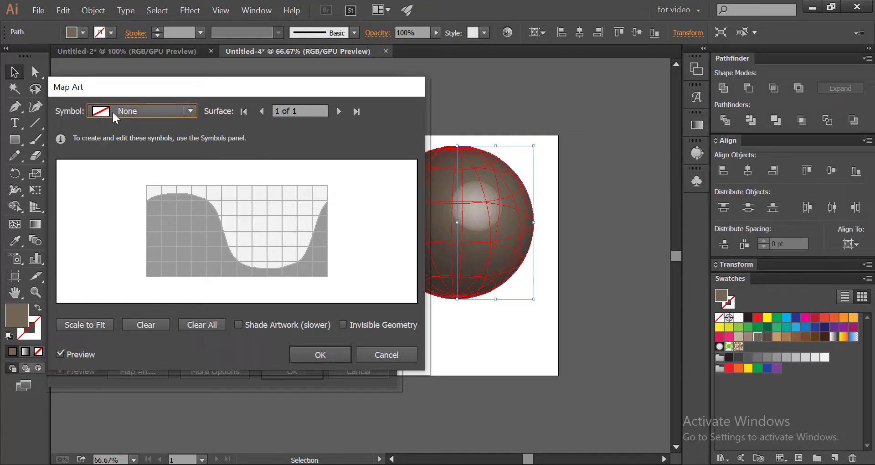
left_click(128, 111)
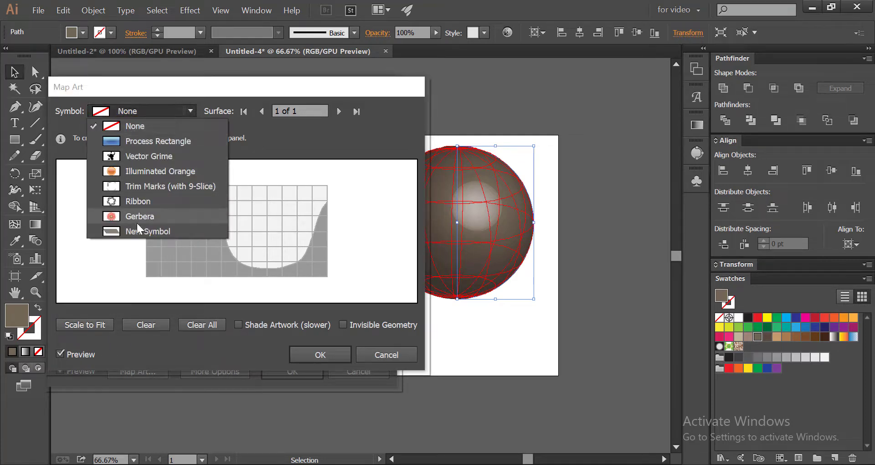
left_click(138, 230)
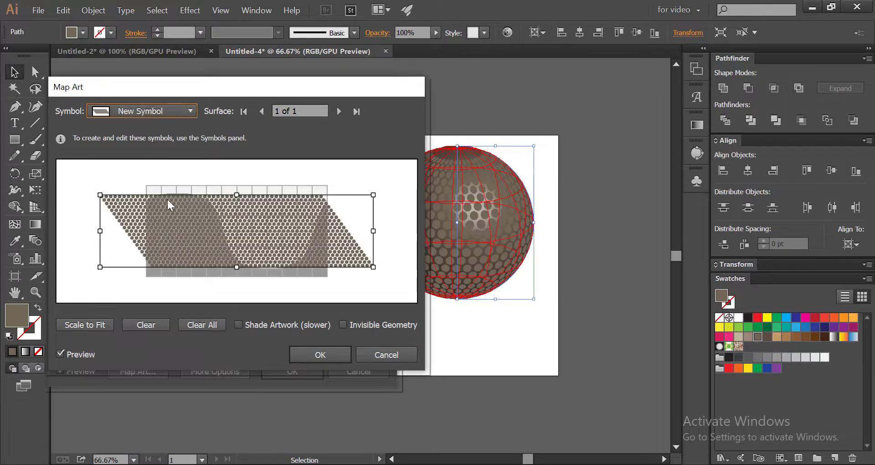
left_click_drag(237, 195, 236, 183)
left_click_drag(236, 268, 236, 281)
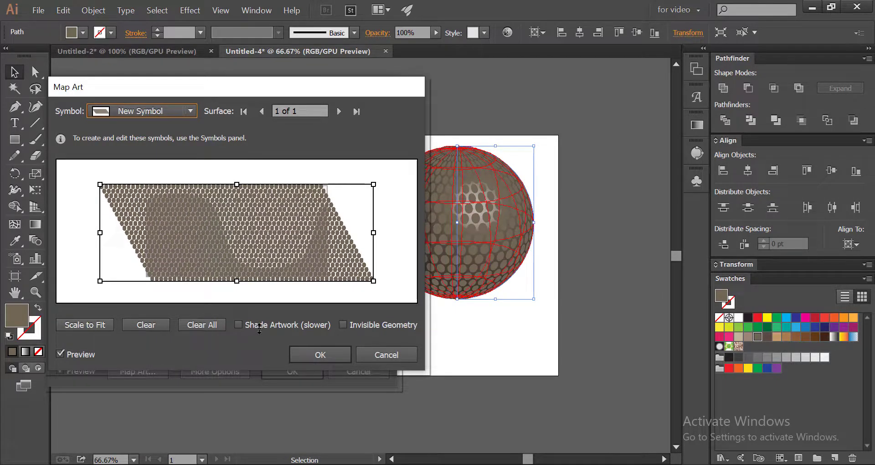
left_click(312, 359)
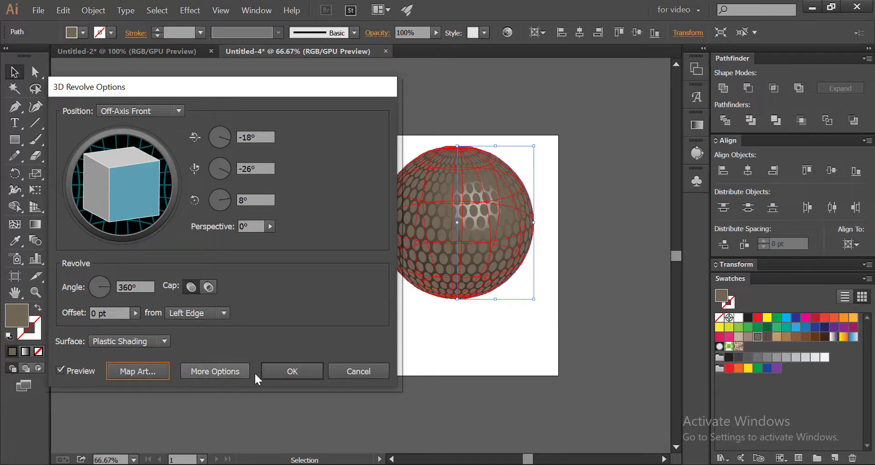
Apply the 3D Revolve effect to the semicircle and expand the appearance of the resulting sphere.
left_click(293, 373)
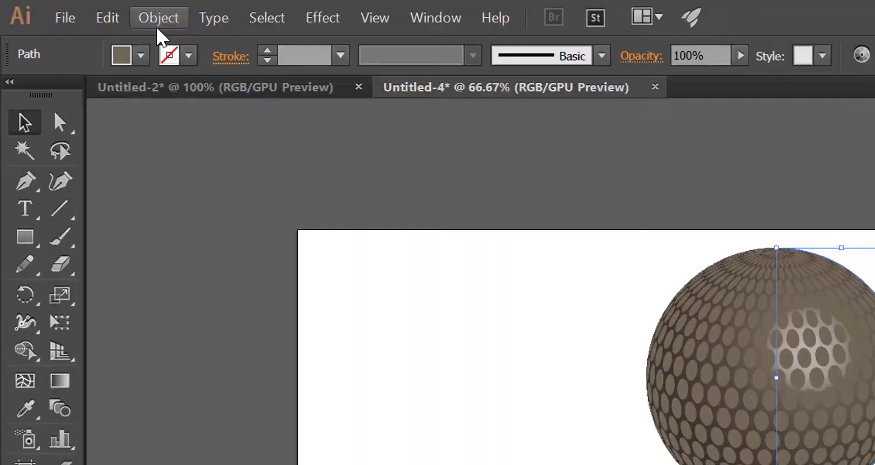
left_click(93, 11)
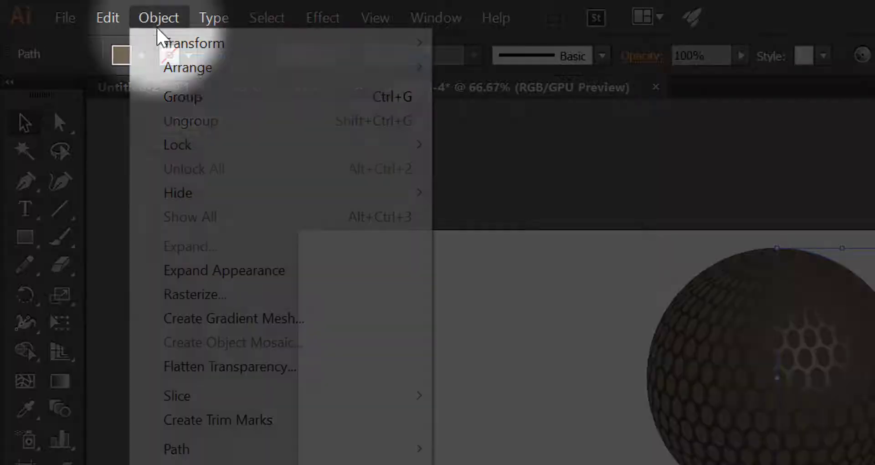
left_click(196, 271)
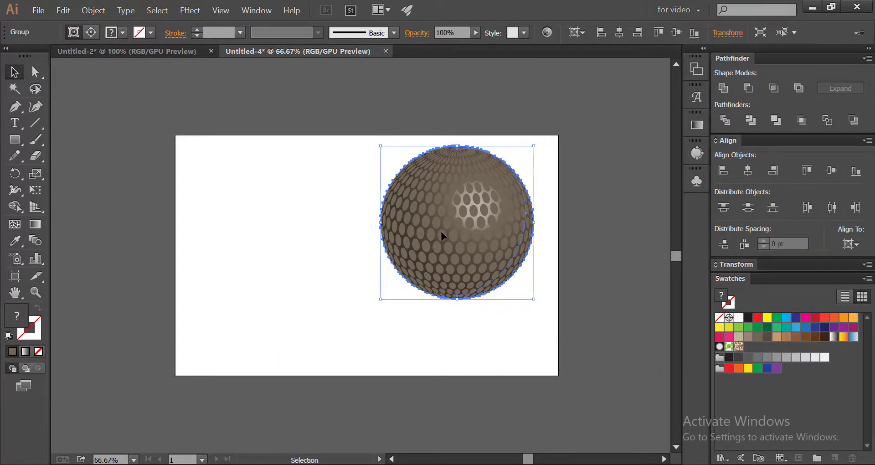
key("ctrl+0")
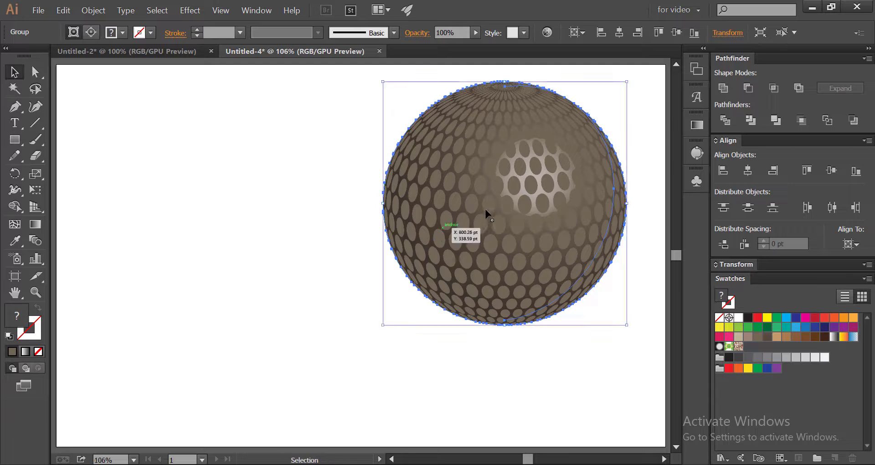
Ungroup the expanded sphere twice and release the clipping mask on its dot pattern.
right_click(481, 191)
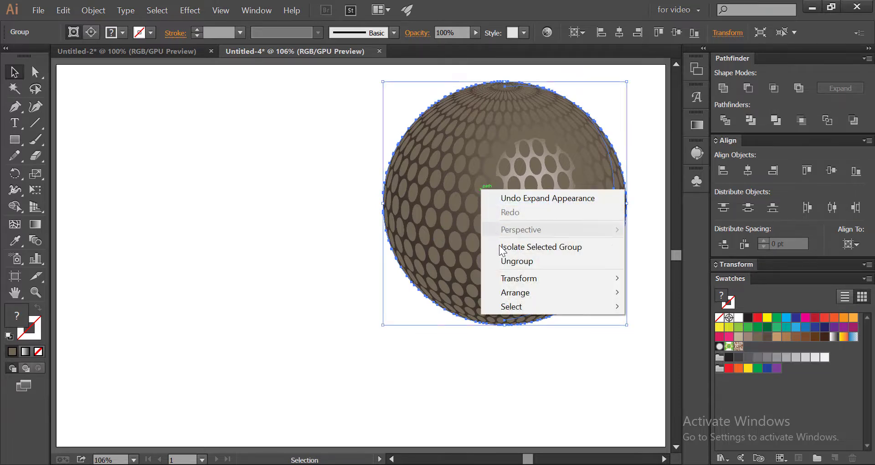
left_click(506, 258)
right_click(432, 174)
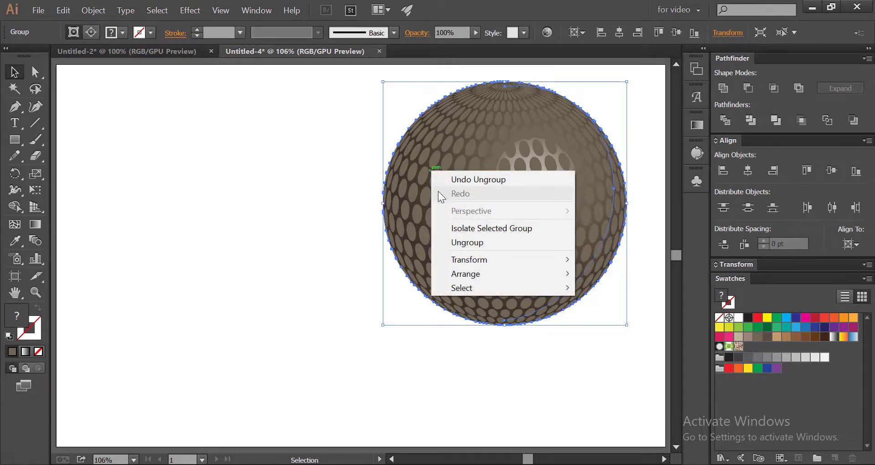
left_click(455, 242)
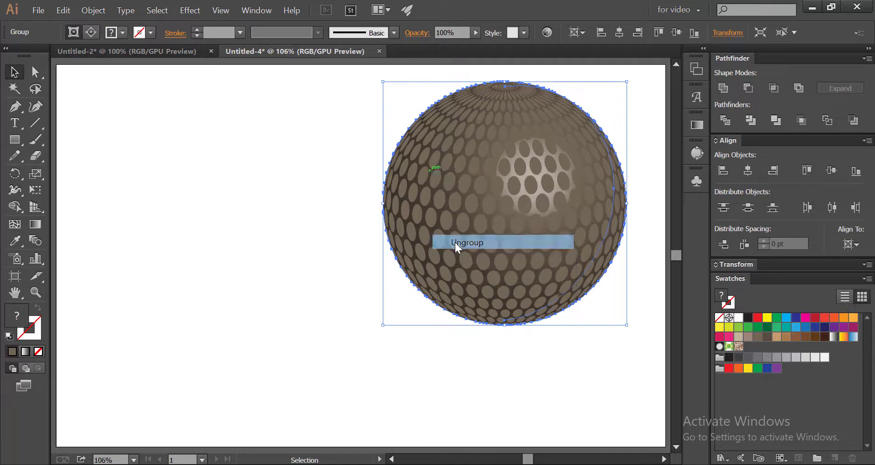
right_click(436, 183)
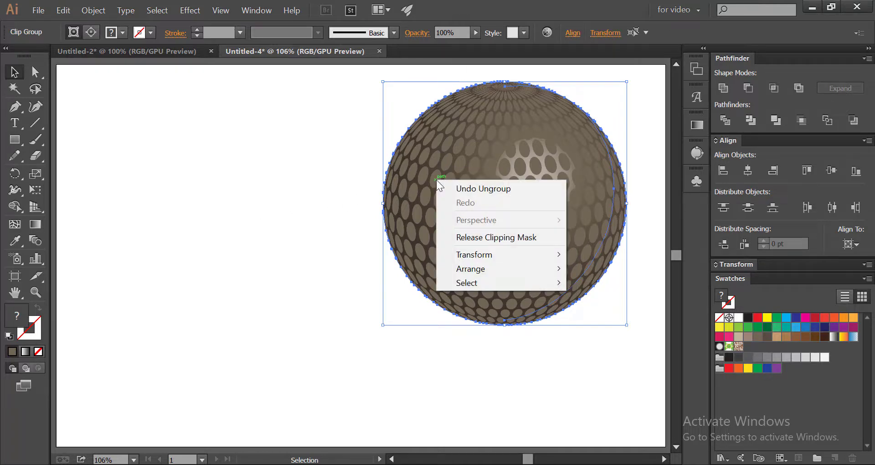
left_click(456, 235)
Move the dot pattern to the left side of the artboard and delete the leftover shaded sphere artwork.
left_click(345, 209)
left_click_drag(450, 183, 132, 176)
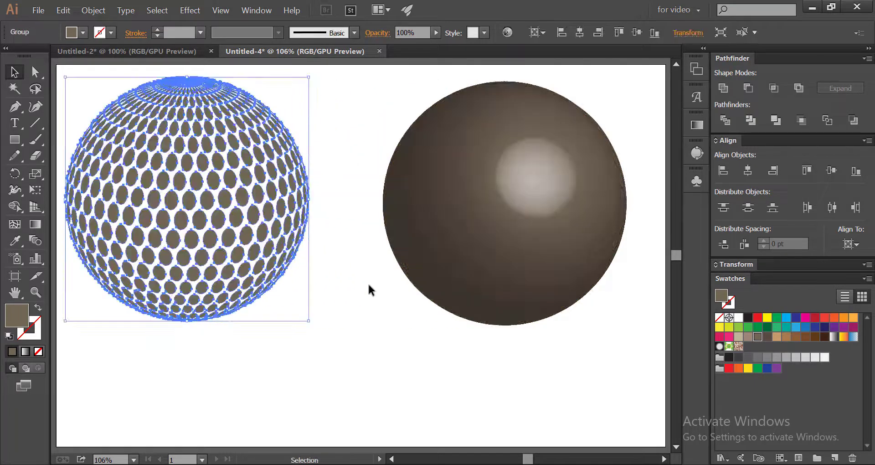
left_click_drag(473, 219, 561, 369)
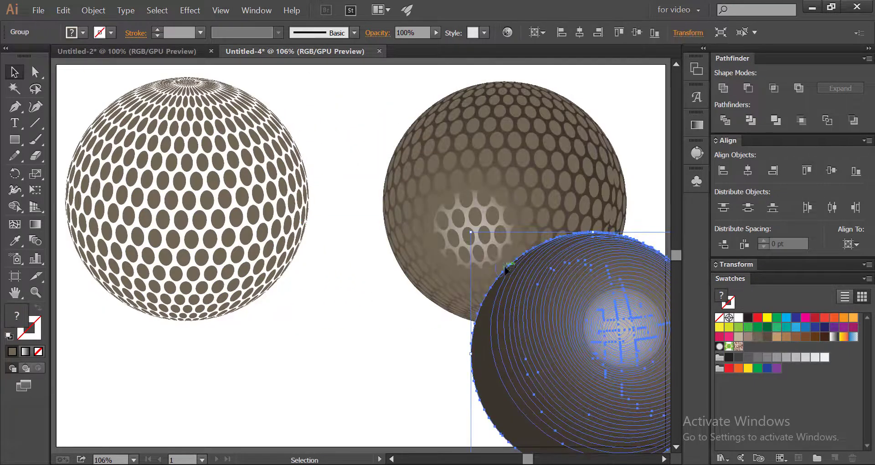
key("Delete")
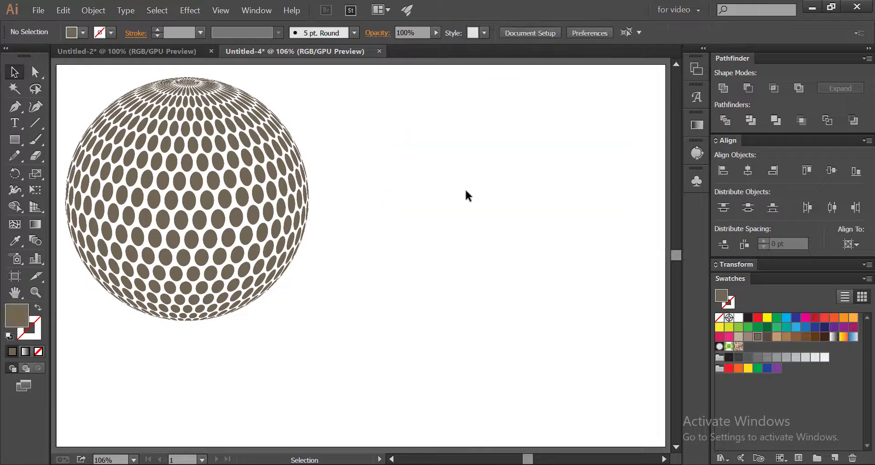
Duplicate the dotted sphere horizontally and place the copy right beside the original.
left_click(204, 165)
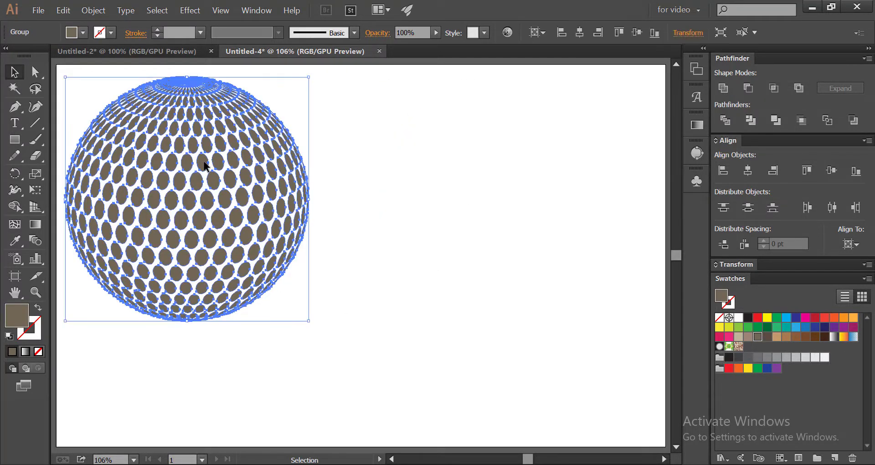
left_click_drag(204, 162, 456, 194)
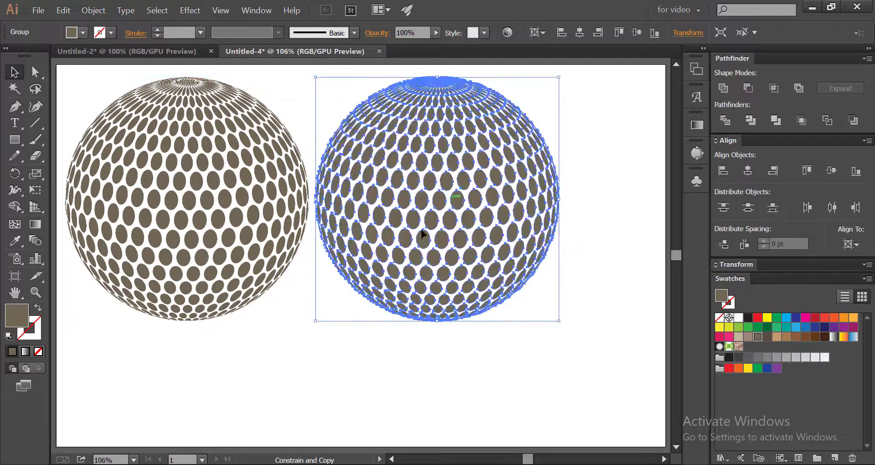
left_click(312, 328)
left_click_drag(91, 81, 530, 232)
left_click(427, 367)
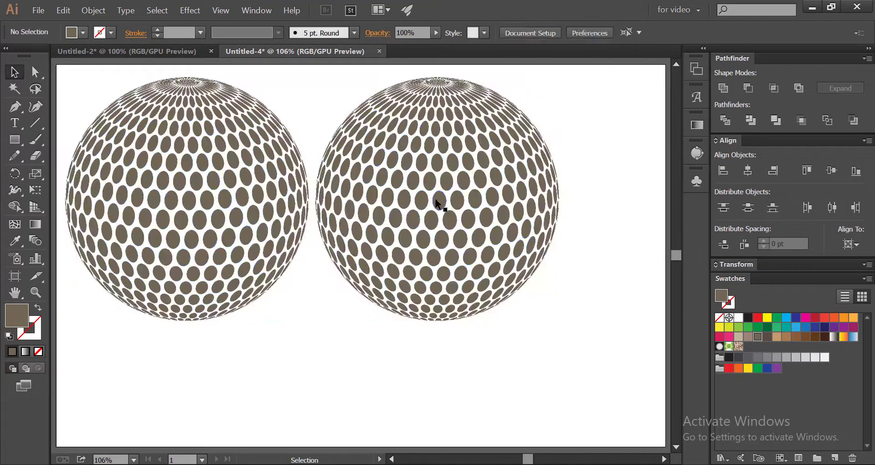
Fill the right-hand copy of the dotted sphere with a light grey swatch.
left_click(435, 198)
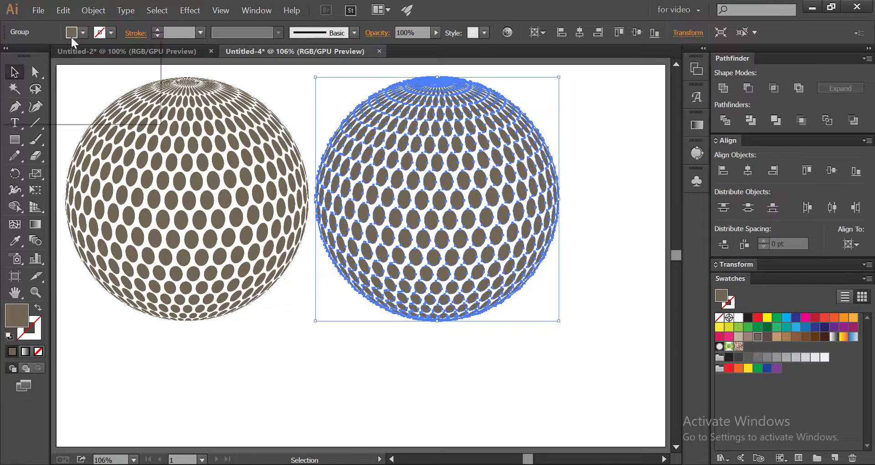
left_click(71, 34)
left_click(85, 95)
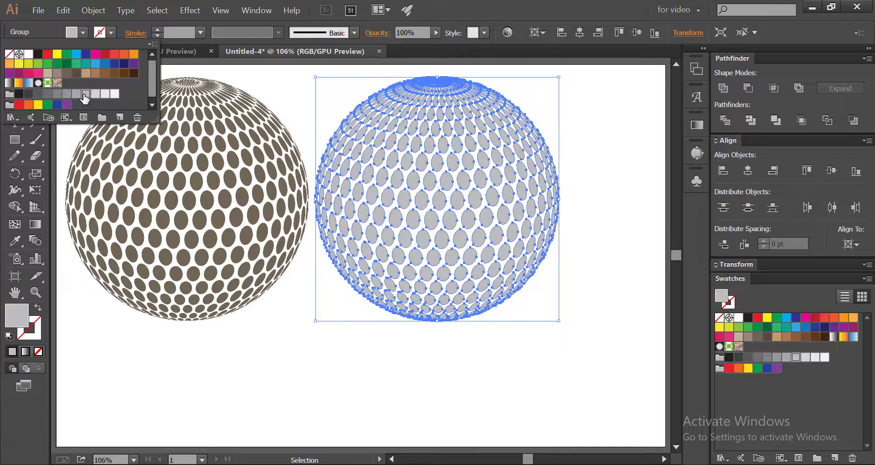
left_click(95, 94)
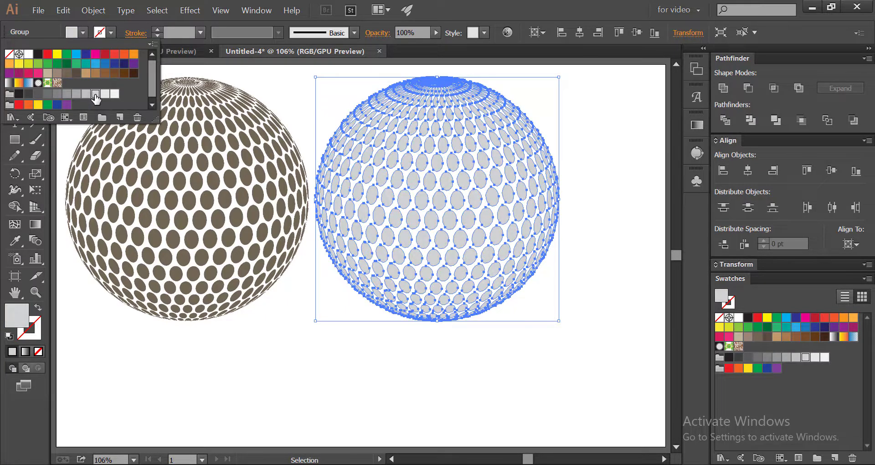
left_click(272, 83)
left_click(274, 87)
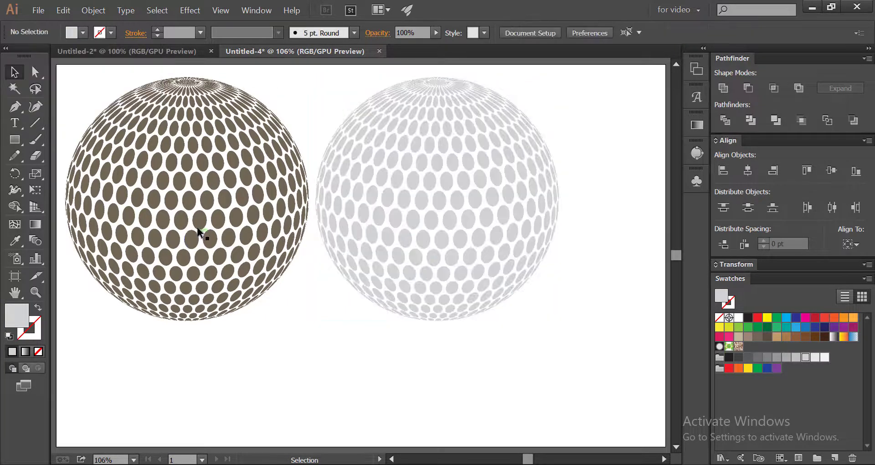
Place the brown dotted sphere over the grey copy with a slight upward offset and send the grey copy to the back.
left_click_drag(214, 223, 451, 221)
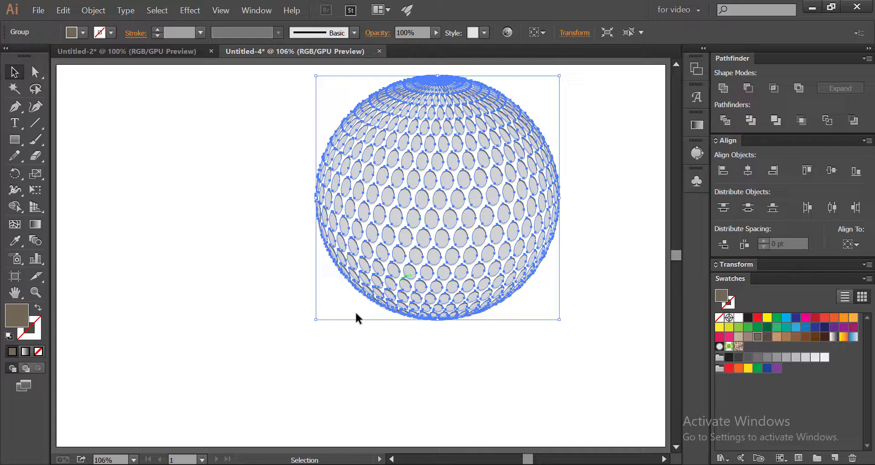
left_click(213, 278)
left_click(424, 194)
right_click(423, 194)
mouse_move(547, 297)
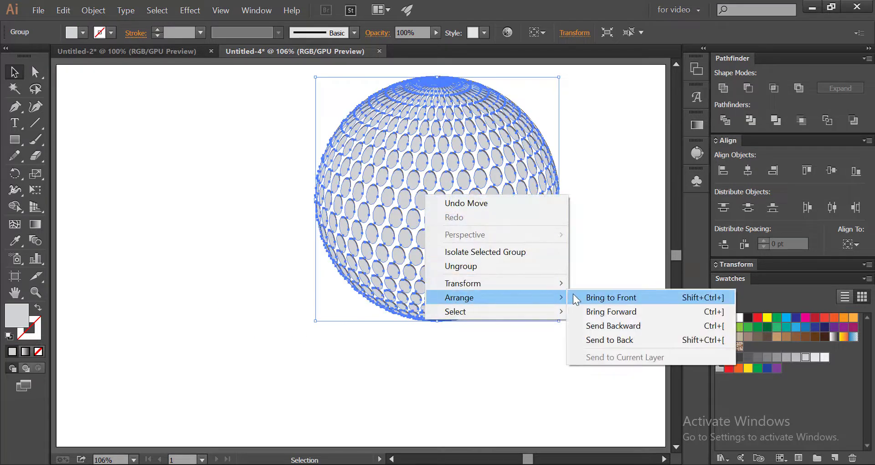
left_click(586, 339)
left_click(480, 347)
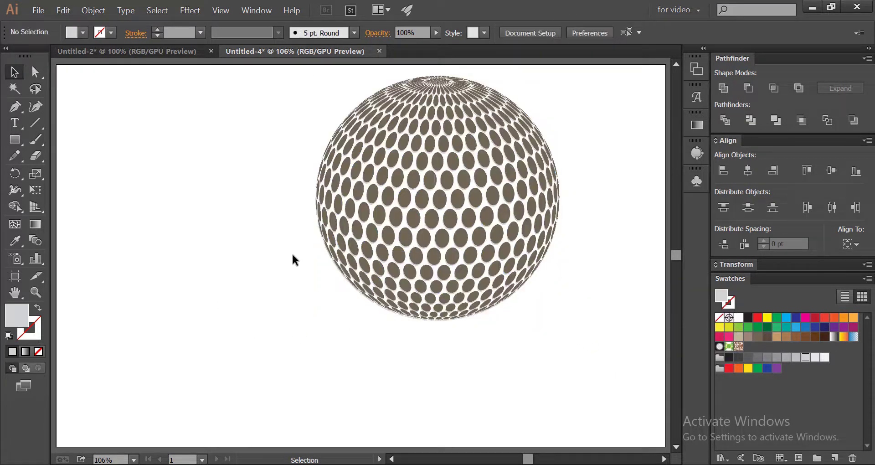
Nudge the brown dotted sphere slightly further up from its grey backing and ungroup its dots.
left_click(400, 194)
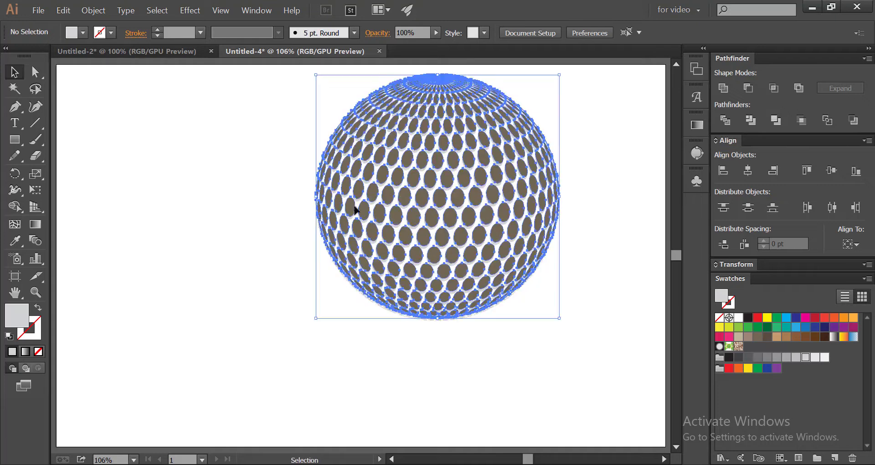
left_click(243, 250)
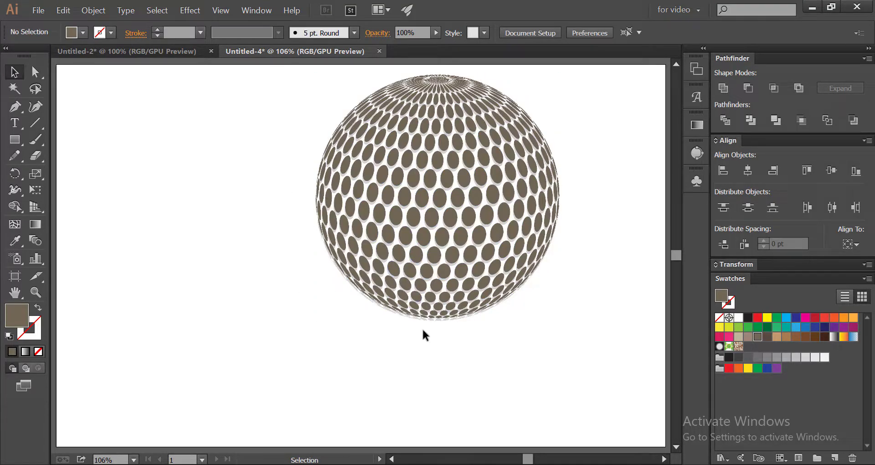
left_click(365, 150)
right_click(366, 151)
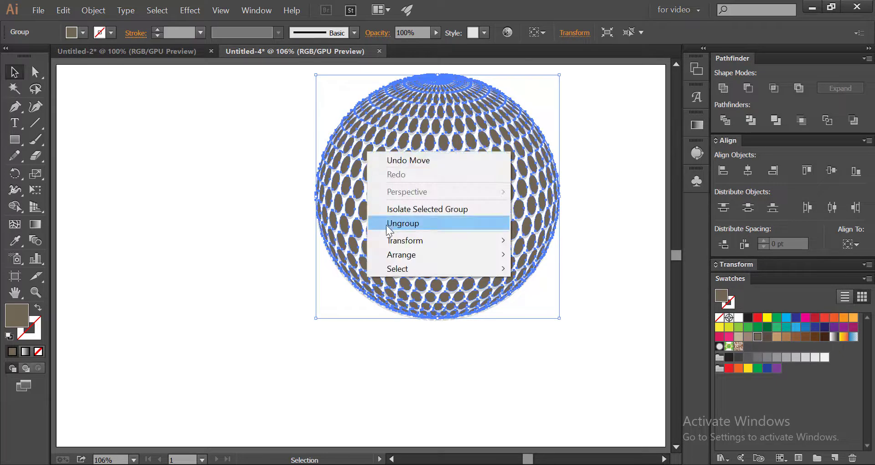
left_click(387, 225)
left_click(264, 341)
Select the brown dots on the left half of the sphere without the grey backing, fill them red and group them.
left_click_drag(307, 64, 396, 342)
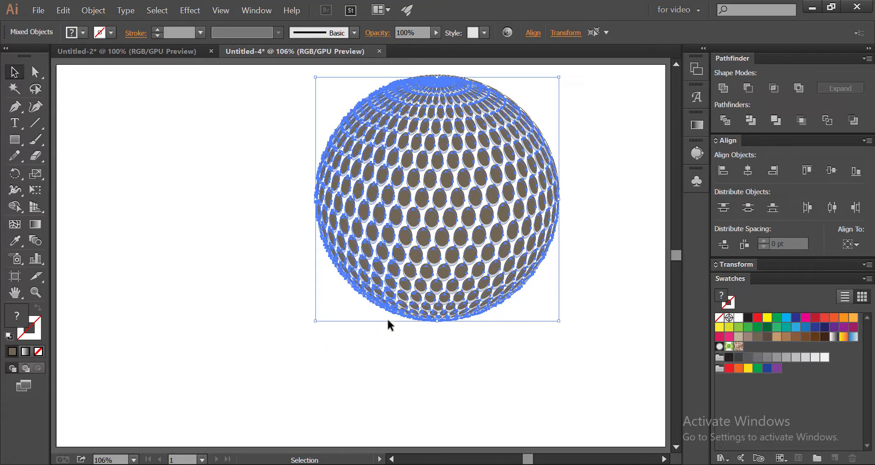
left_click(419, 264)
left_click(293, 90)
left_click_drag(295, 64, 413, 349)
left_click(408, 246)
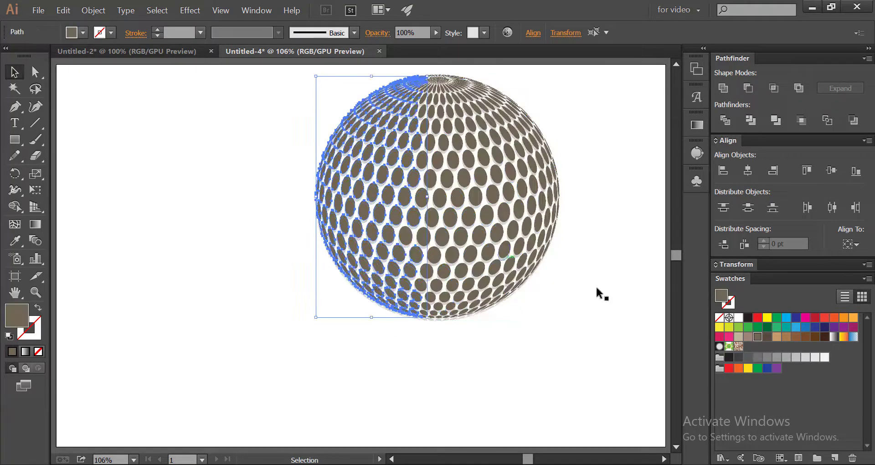
left_click(729, 368)
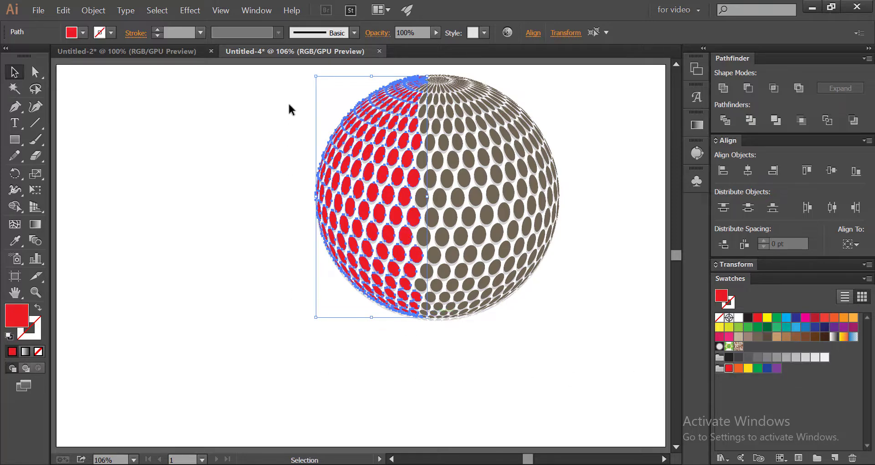
right_click(351, 148)
left_click(370, 197)
Select the band of brown dots just right of the red group, fill them orange and group them.
left_click_drag(309, 68, 471, 363)
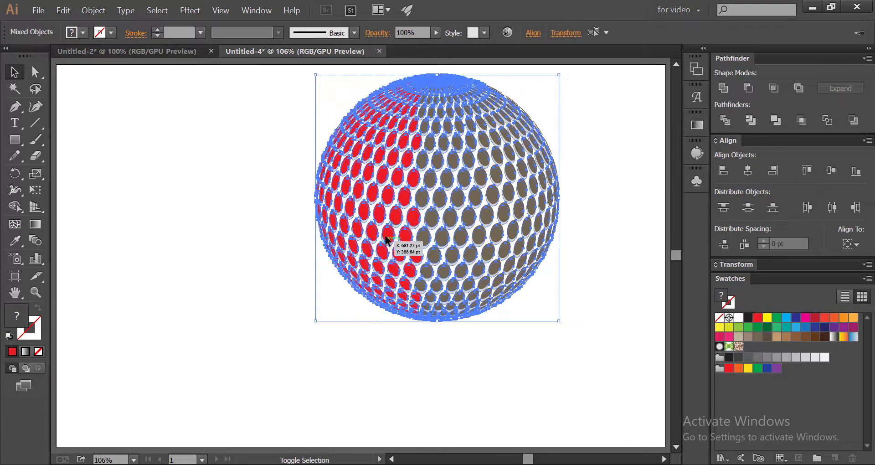
left_click(414, 227, "shift")
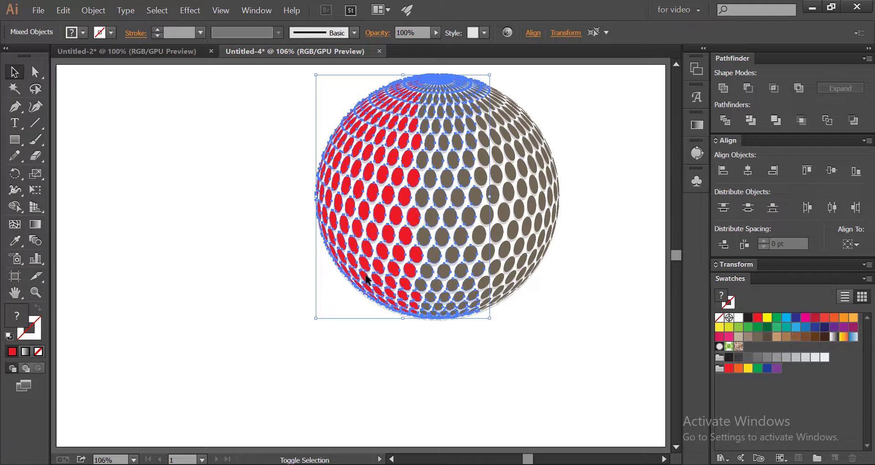
left_click(344, 225, "shift")
left_click(738, 368)
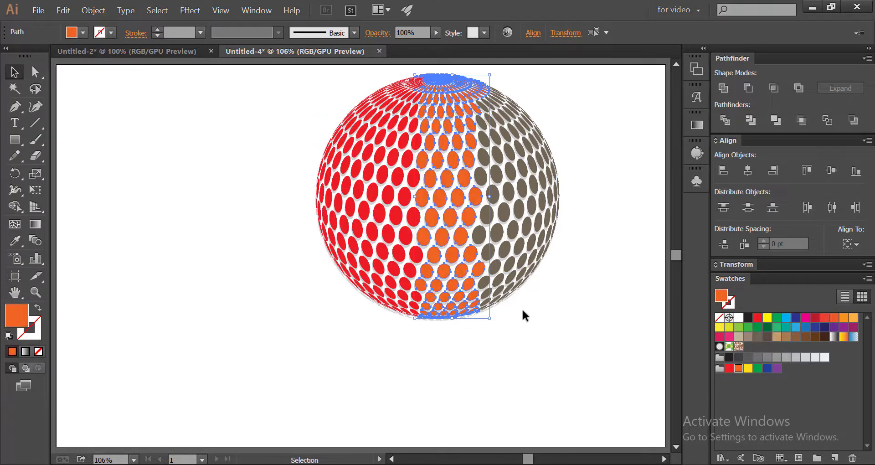
left_click(481, 237, "shift")
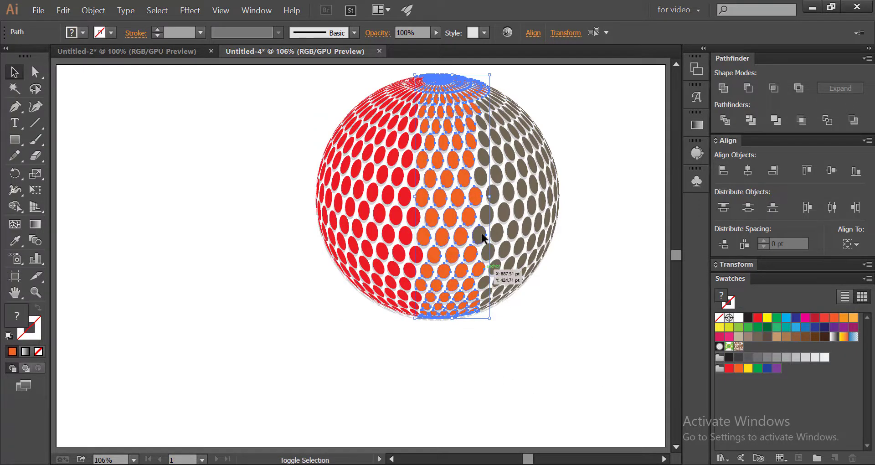
left_click(738, 368)
right_click(450, 297)
left_click(513, 333)
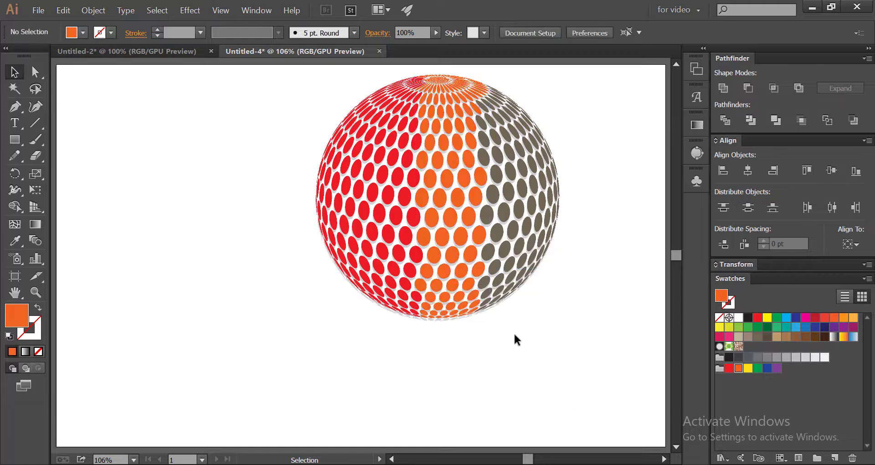
Select the brown dots along the sphere's right edge without the grey backing, fill them yellow and group them.
left_click_drag(558, 69, 518, 311)
left_click(581, 111)
left_click_drag(575, 94, 518, 330)
left_click(514, 239)
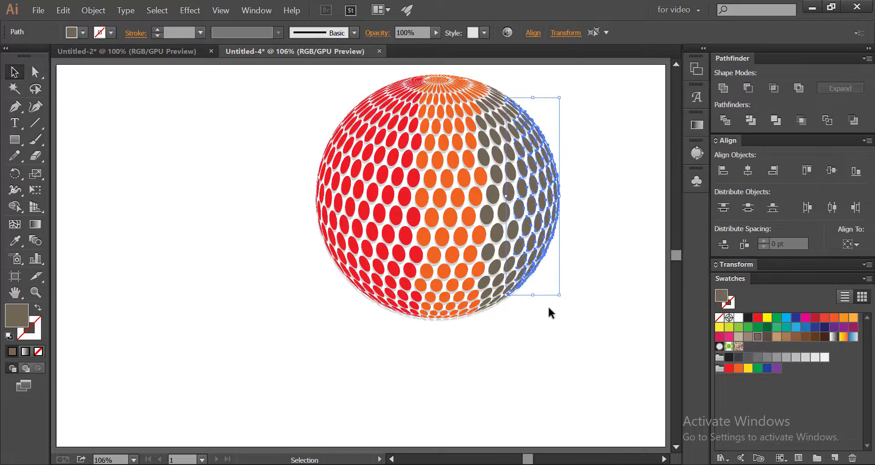
left_click(748, 367)
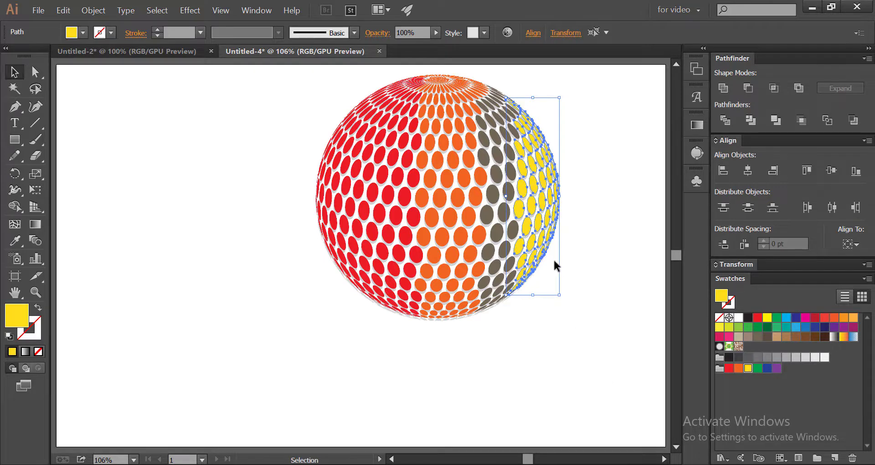
right_click(542, 239)
left_click(571, 296)
left_click(569, 295)
Select the remaining brown dots between the orange and yellow bands without the grey backing and fill them purple.
left_click_drag(586, 134, 469, 356)
left_click(478, 206, "shift")
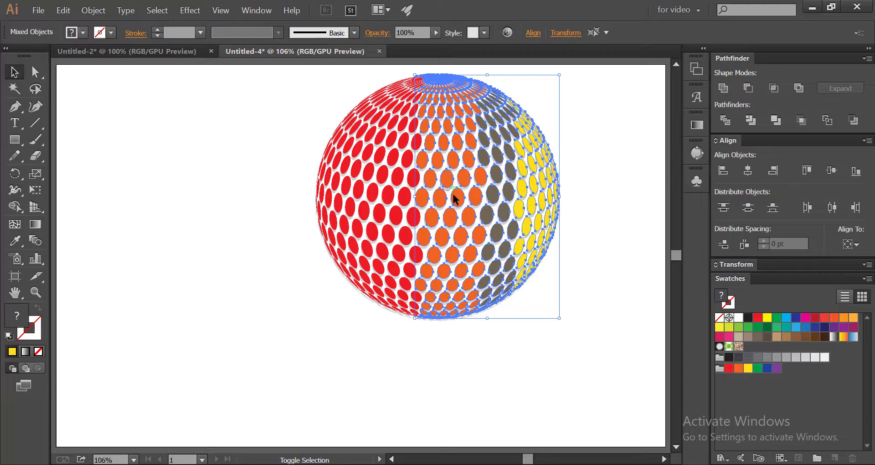
left_click(454, 198, "shift")
left_click(532, 215, "shift")
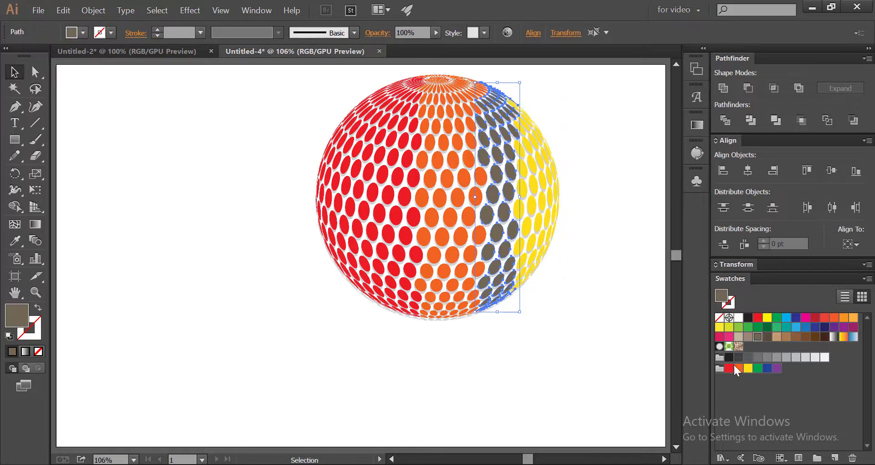
left_click(777, 368)
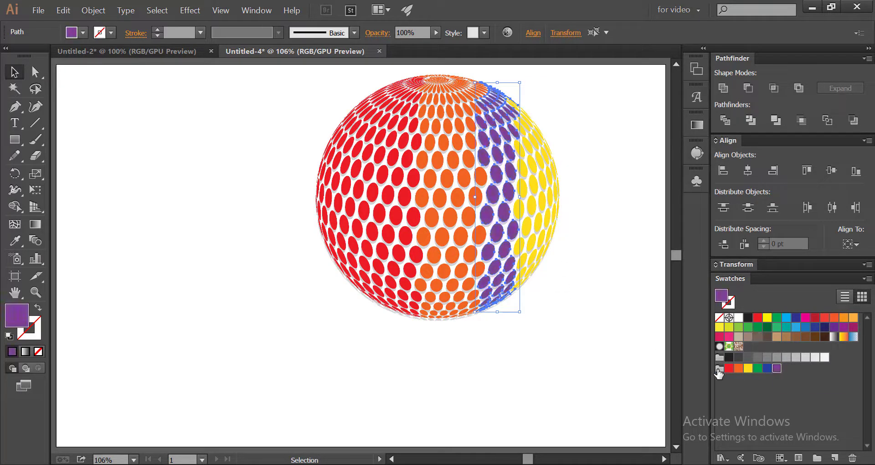
left_click(454, 376)
left_click_drag(299, 91, 588, 334)
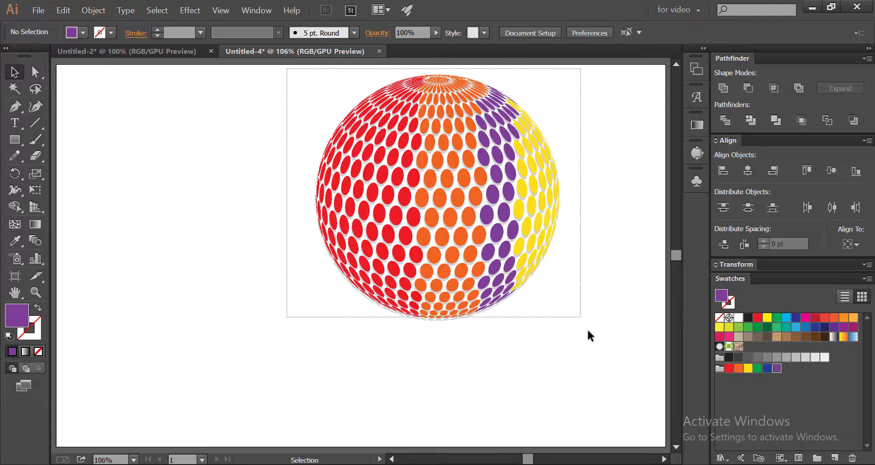
right_click(400, 184)
left_click(266, 210)
Ungroup the red dots on the sphere's left half.
left_click(373, 173)
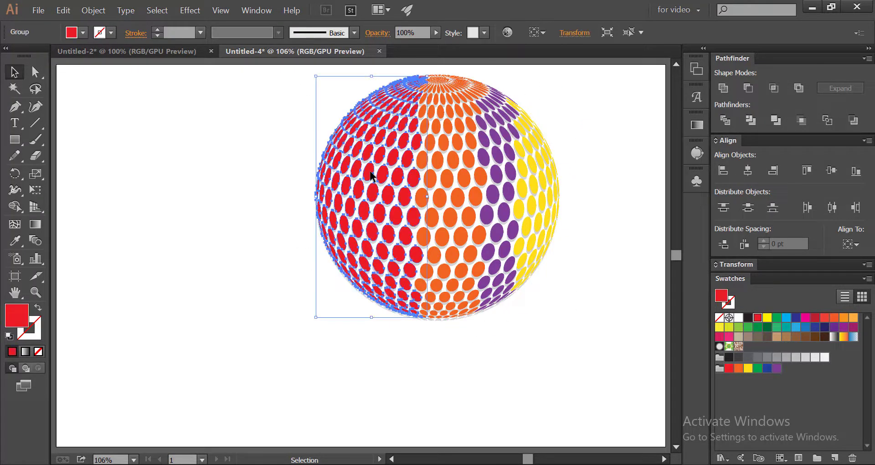
right_click(370, 173)
left_click(387, 242)
left_click(313, 172)
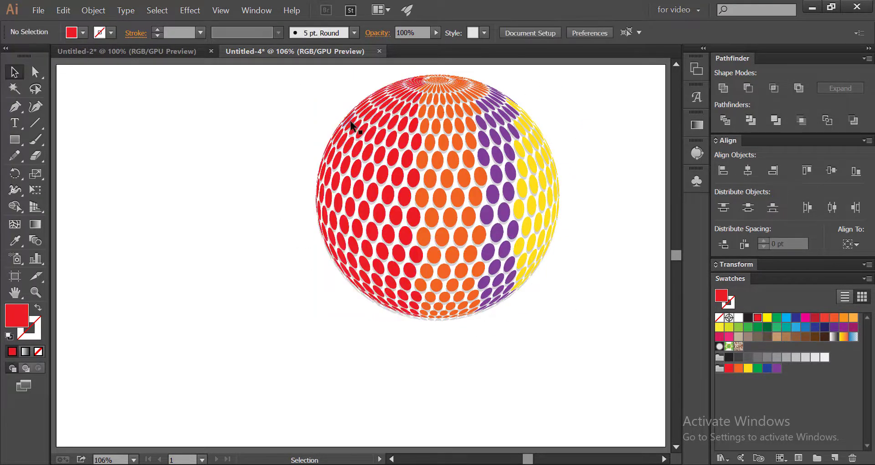
Move several single red dots outward from the sphere's upper-left edge so they scatter away from it.
left_click_drag(370, 97, 315, 124)
left_click_drag(338, 155, 317, 146)
left_click_drag(321, 175, 299, 163)
left_click_drag(326, 197, 312, 175)
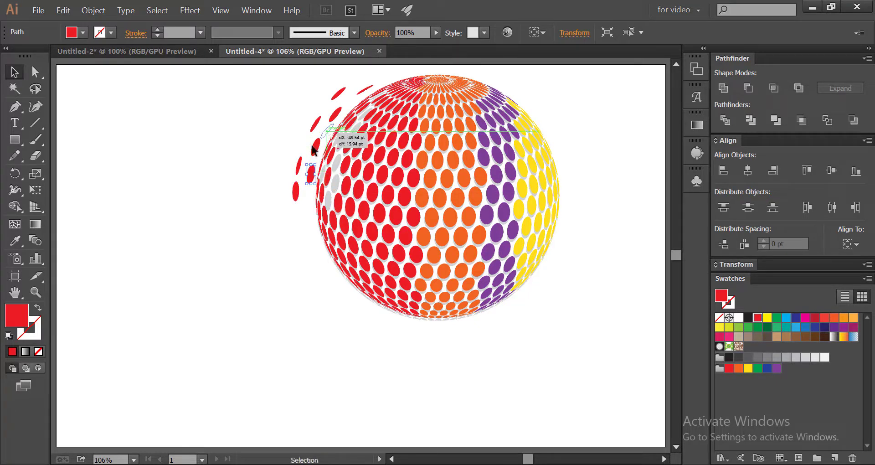
left_click(264, 137)
Group the whole sphere with its scattered dots and centre it horizontally and vertically on the artboard.
left_click_drag(263, 67, 585, 350)
right_click(433, 157)
left_click(449, 212)
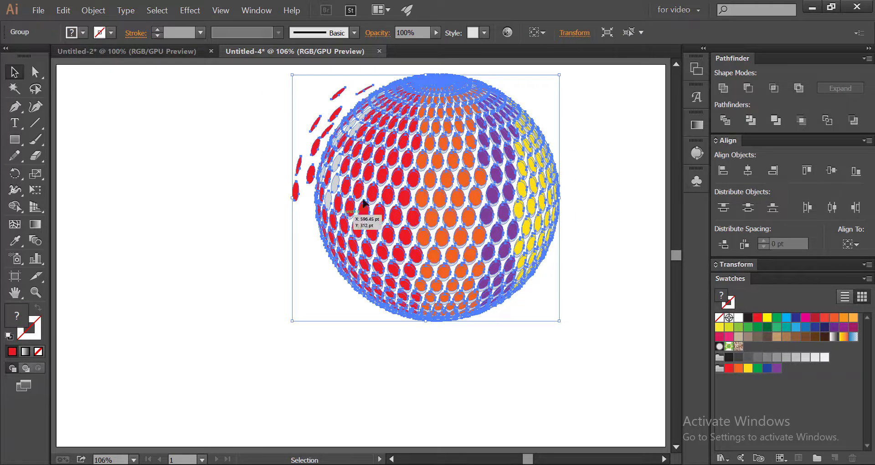
left_click(852, 244)
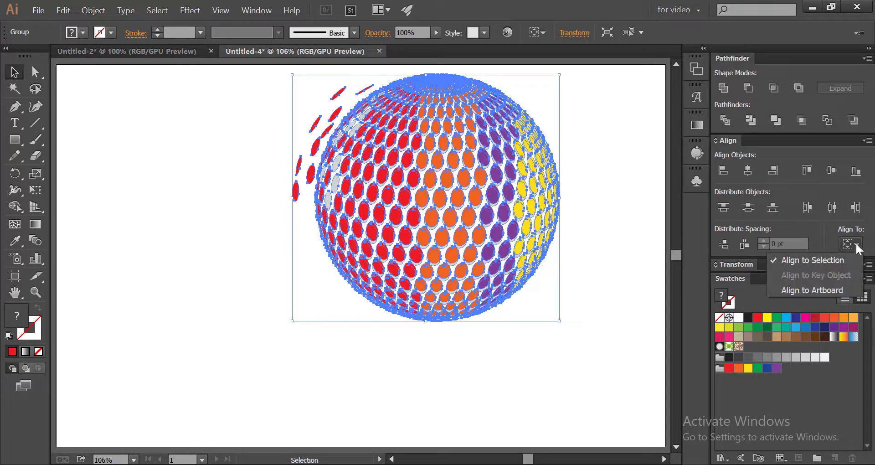
left_click(805, 287)
left_click(747, 171)
left_click(832, 171)
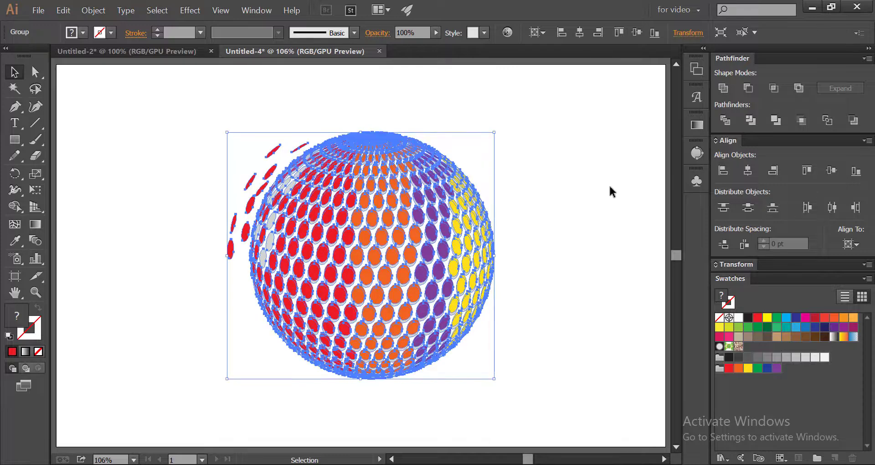
left_click(609, 184)
Add the text "Thanks for watching this video" below the sphere.
scroll(316, 309, "down", 2)
key("t")
left_click(215, 368)
type("Thank")
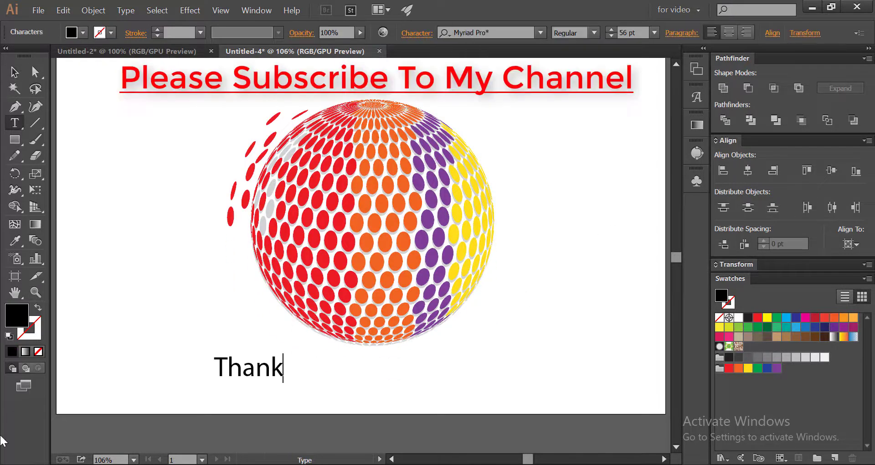
type("s for watching this video")
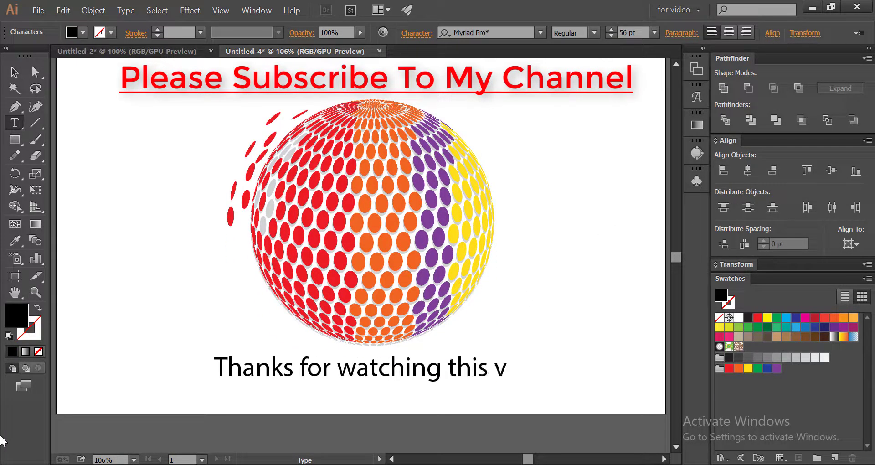